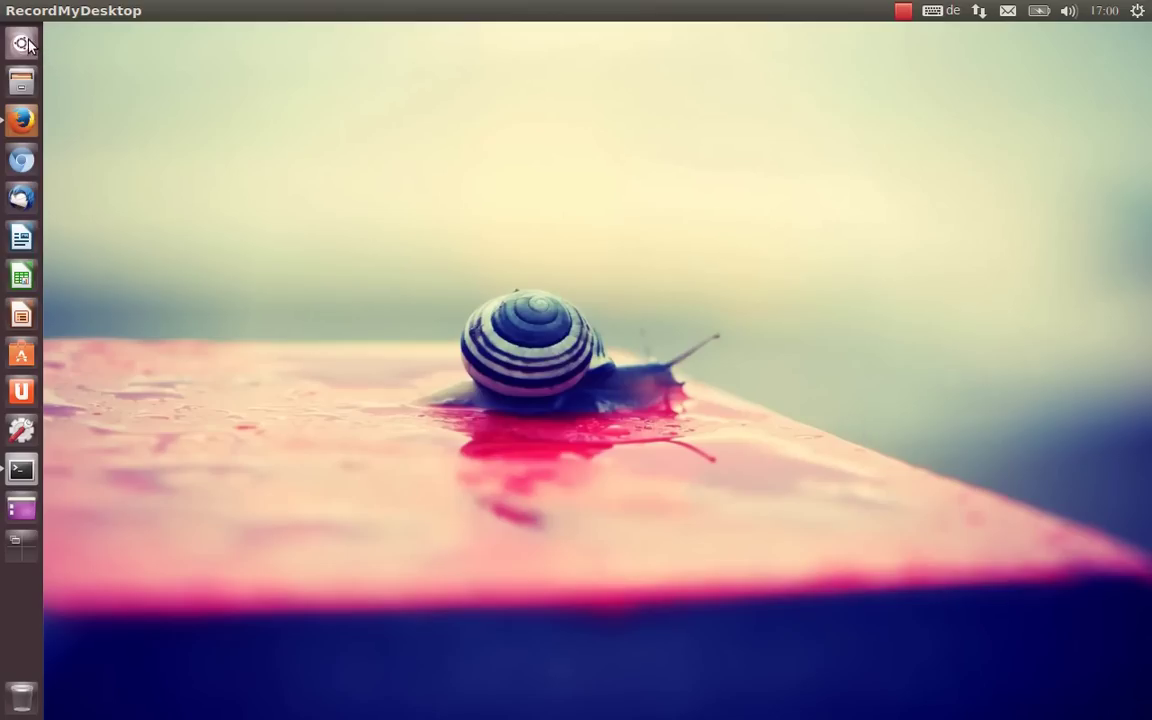
Search the Dash for "ubuntu" and browse the results across all categories.
left_click(25, 42)
type("ubuntu")
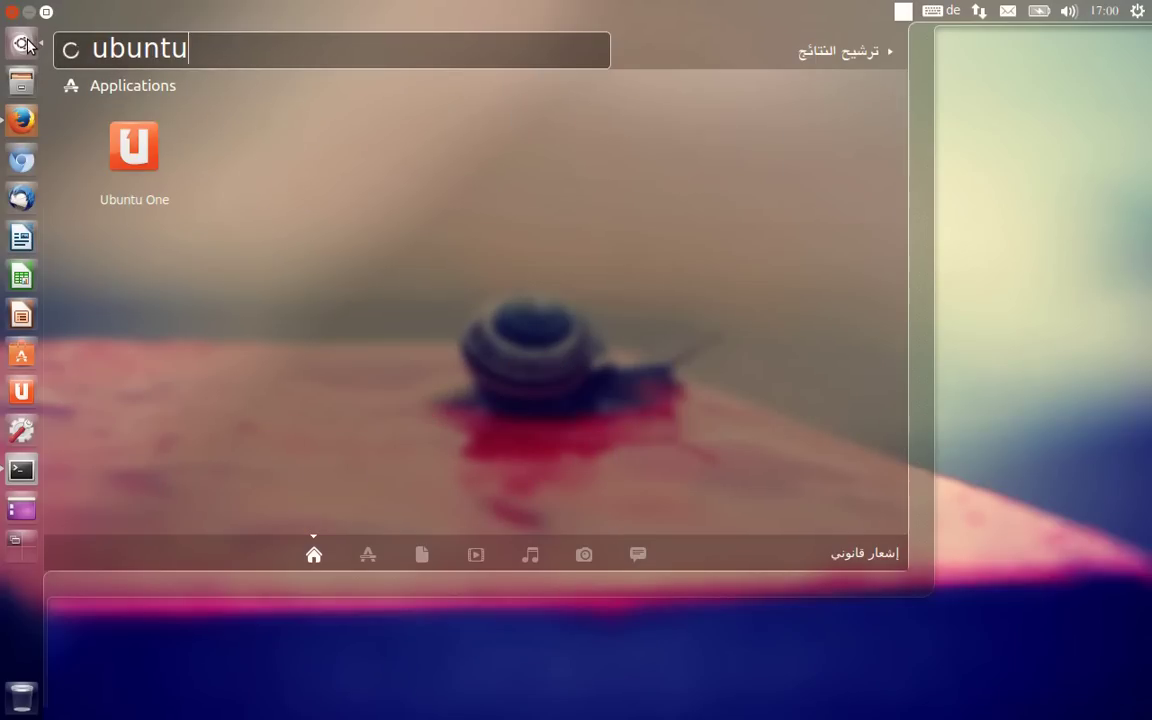
scroll(296, 174, "down", 2)
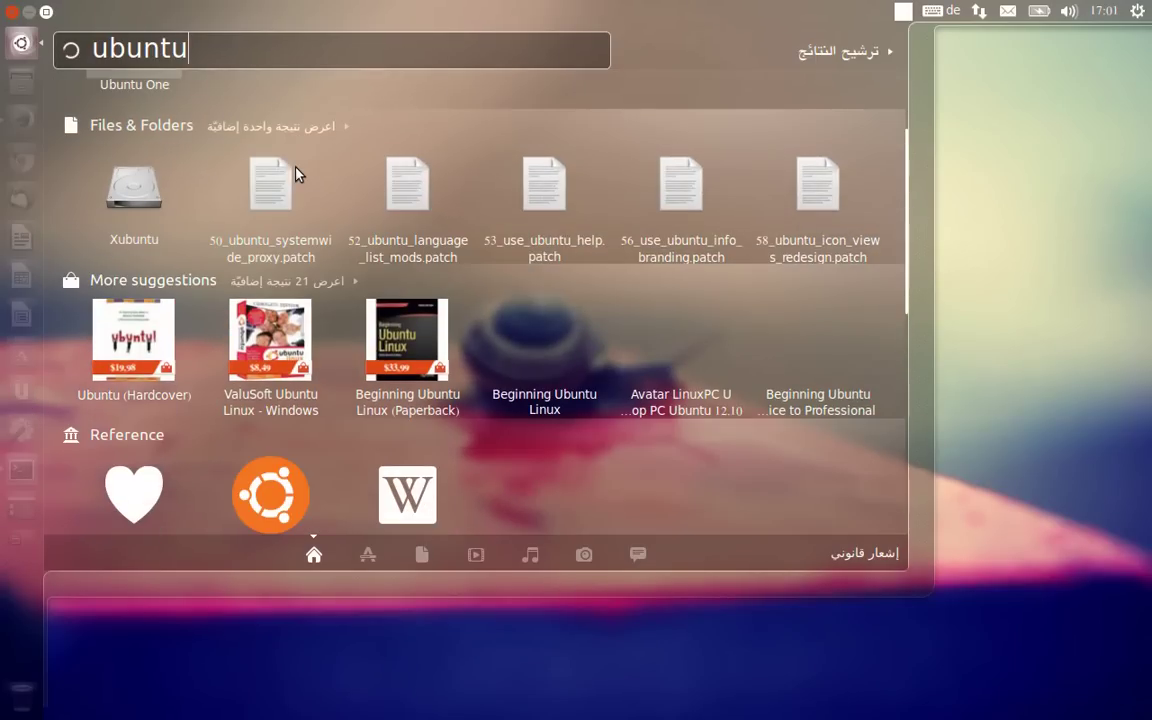
scroll(296, 174, "down", 10)
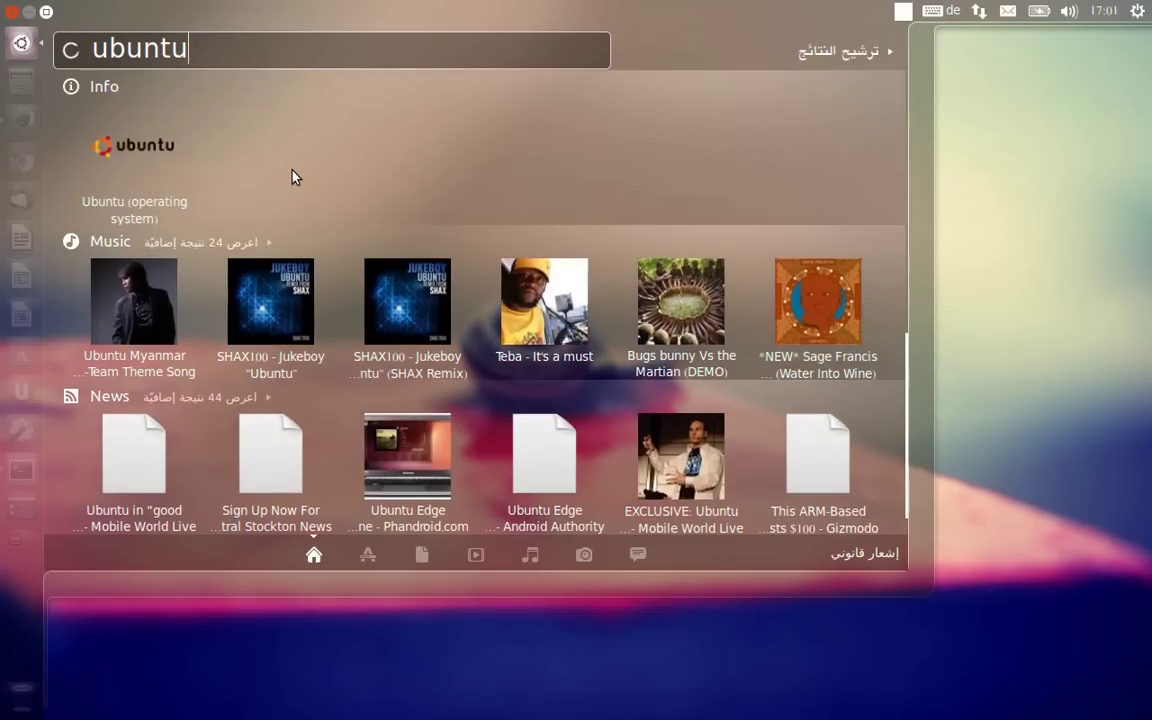
scroll(293, 172, "down", 3)
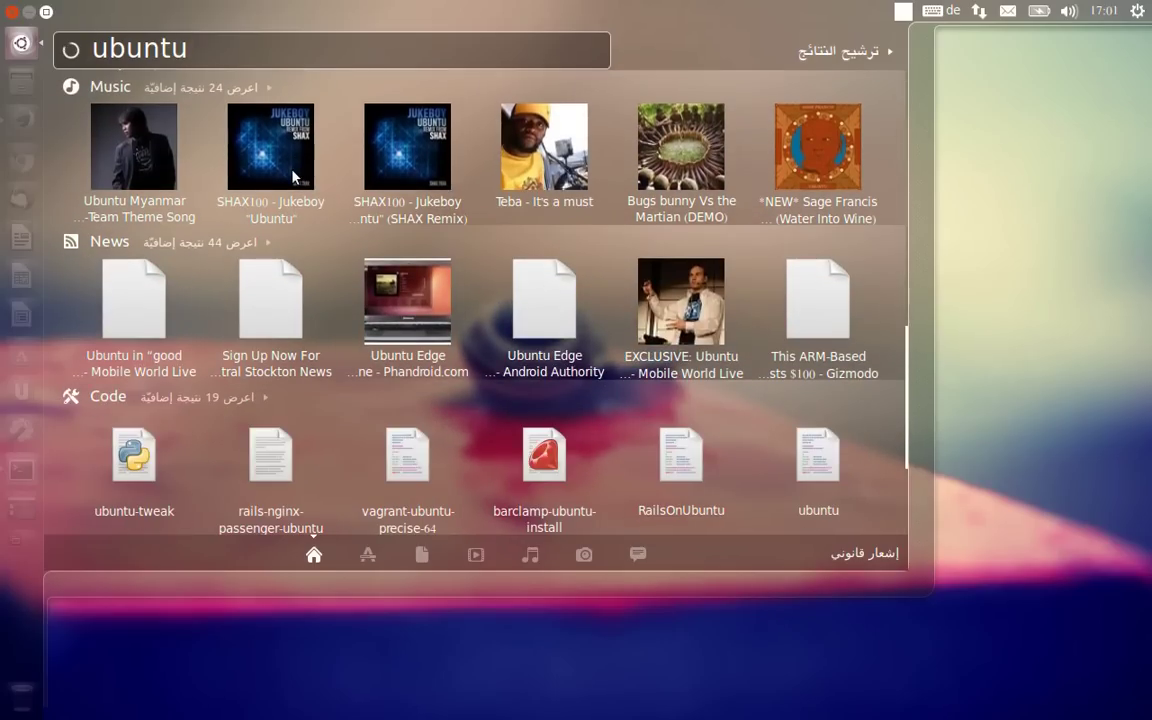
scroll(293, 175, "down", 3)
scroll(293, 175, "up", 9)
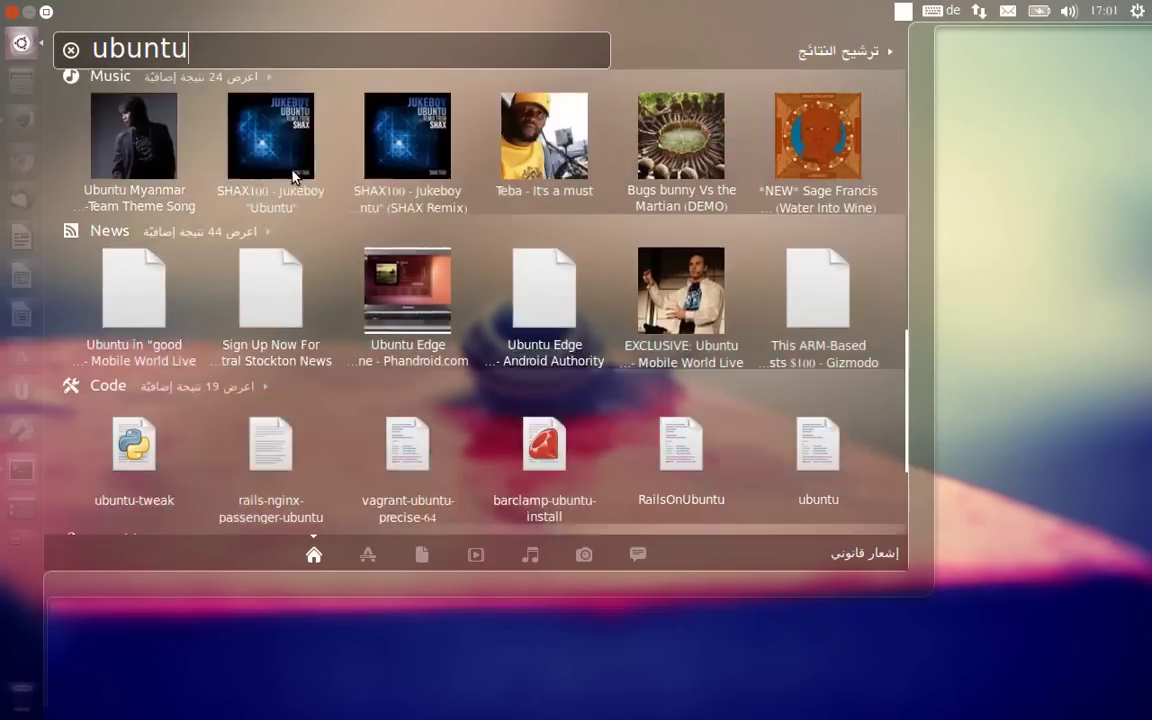
Preview the Wikipedia entry for أوبونتو and the one following it under Reference, and return to the results.
left_click(272, 178)
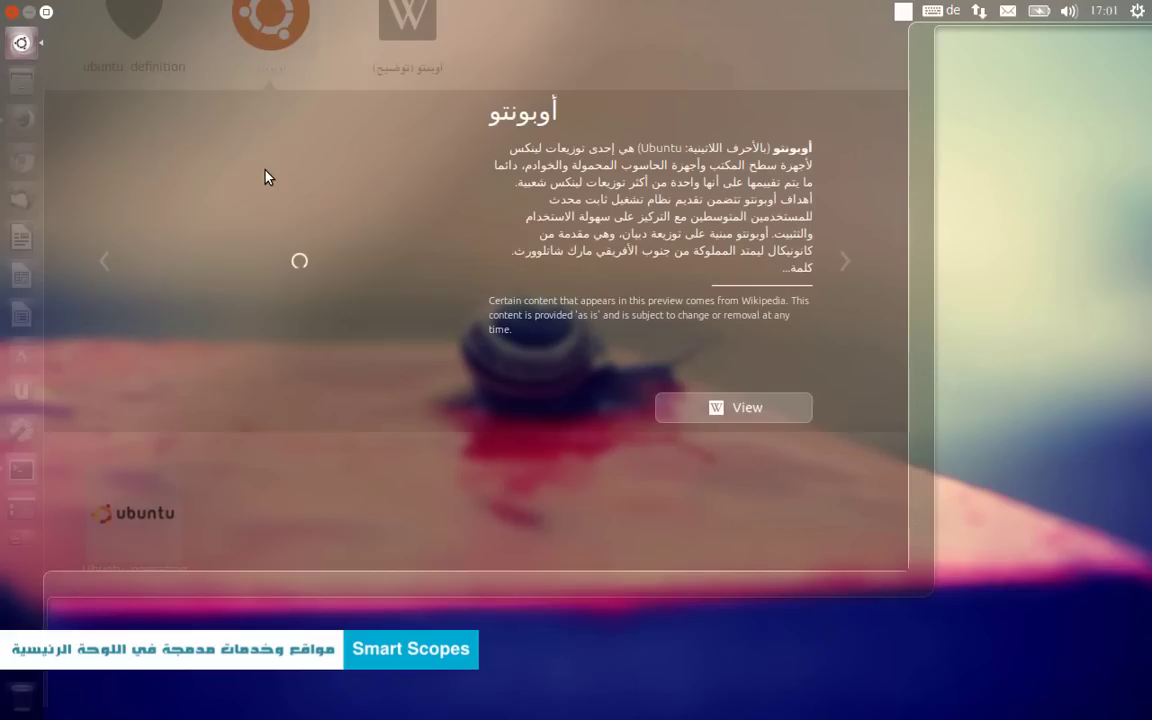
left_click(846, 263)
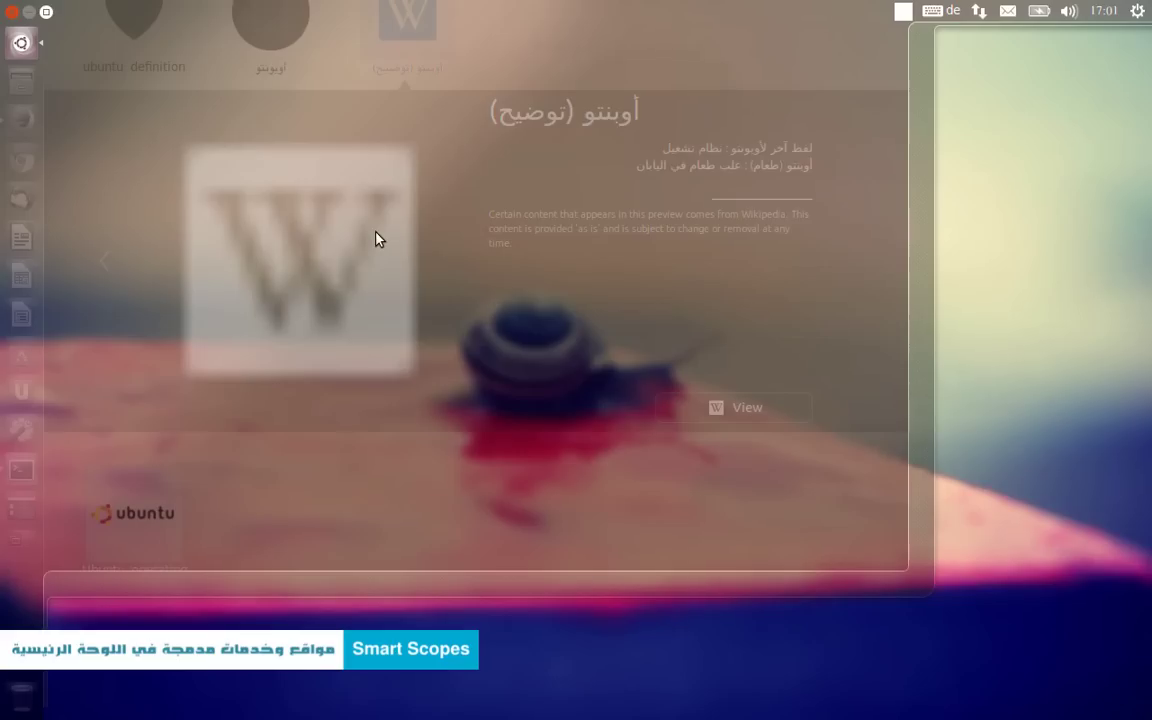
key("Escape")
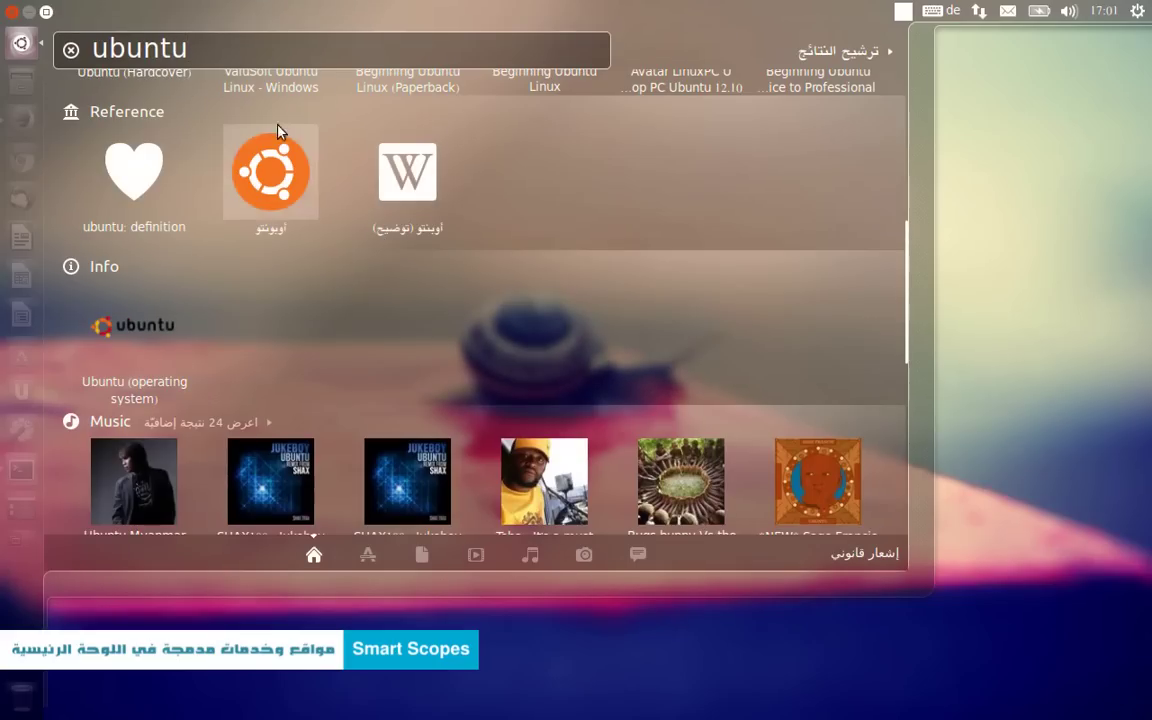
Expand the result filters and examine the available categories and sources.
left_click(888, 56)
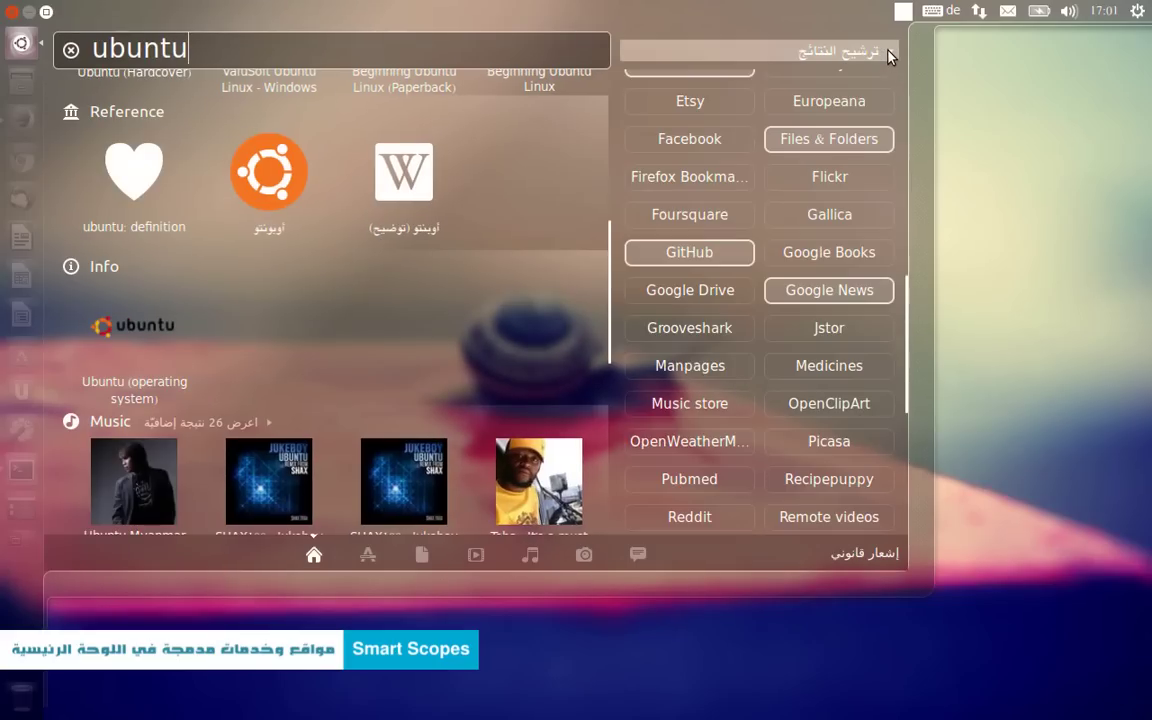
scroll(840, 190, "up", 5)
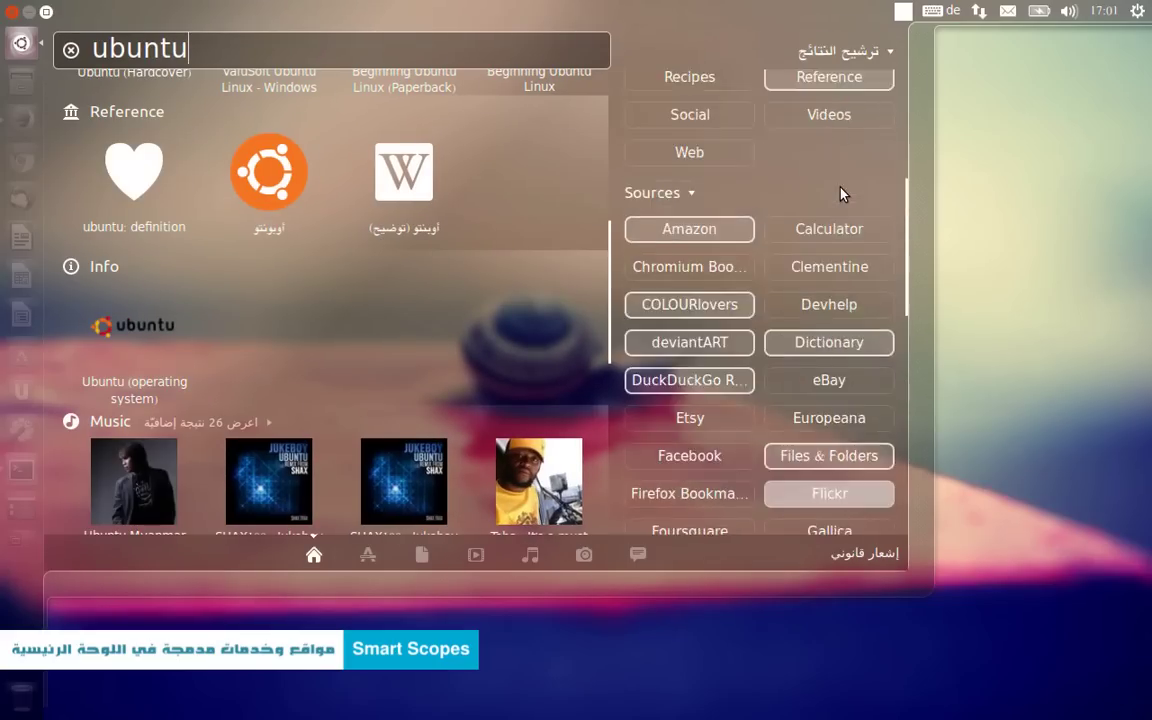
scroll(840, 190, "up", 2)
scroll(840, 190, "down", 3)
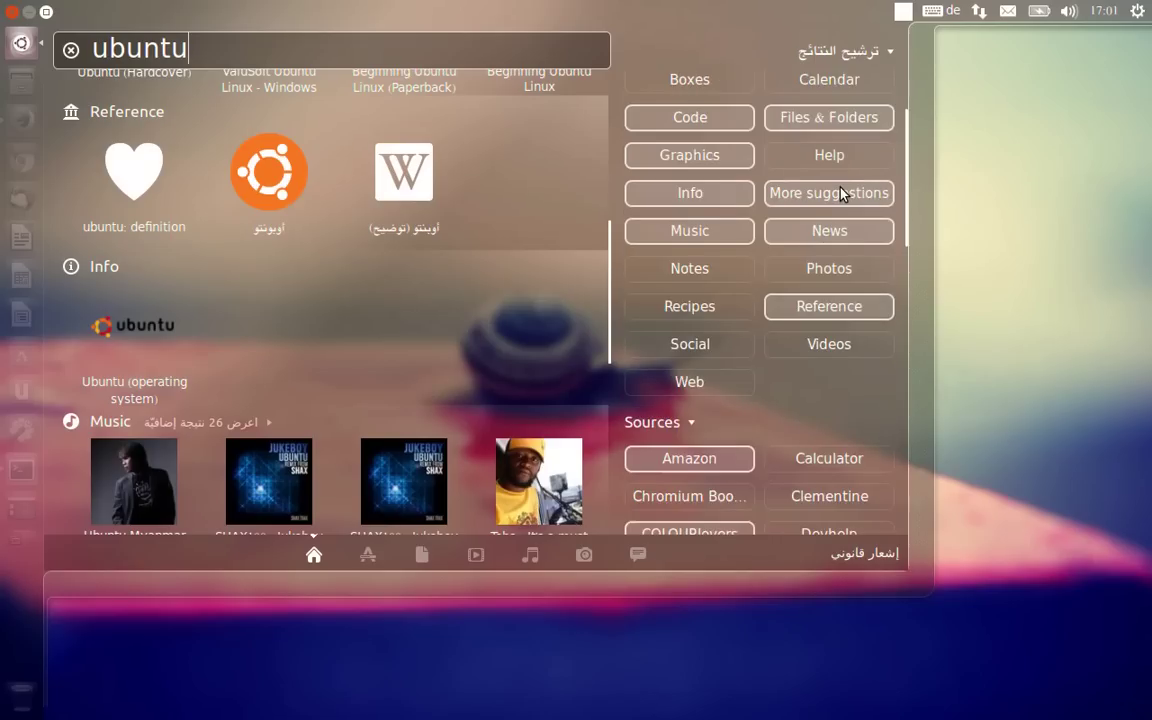
scroll(840, 193, "down", 10)
scroll(840, 193, "down", 8)
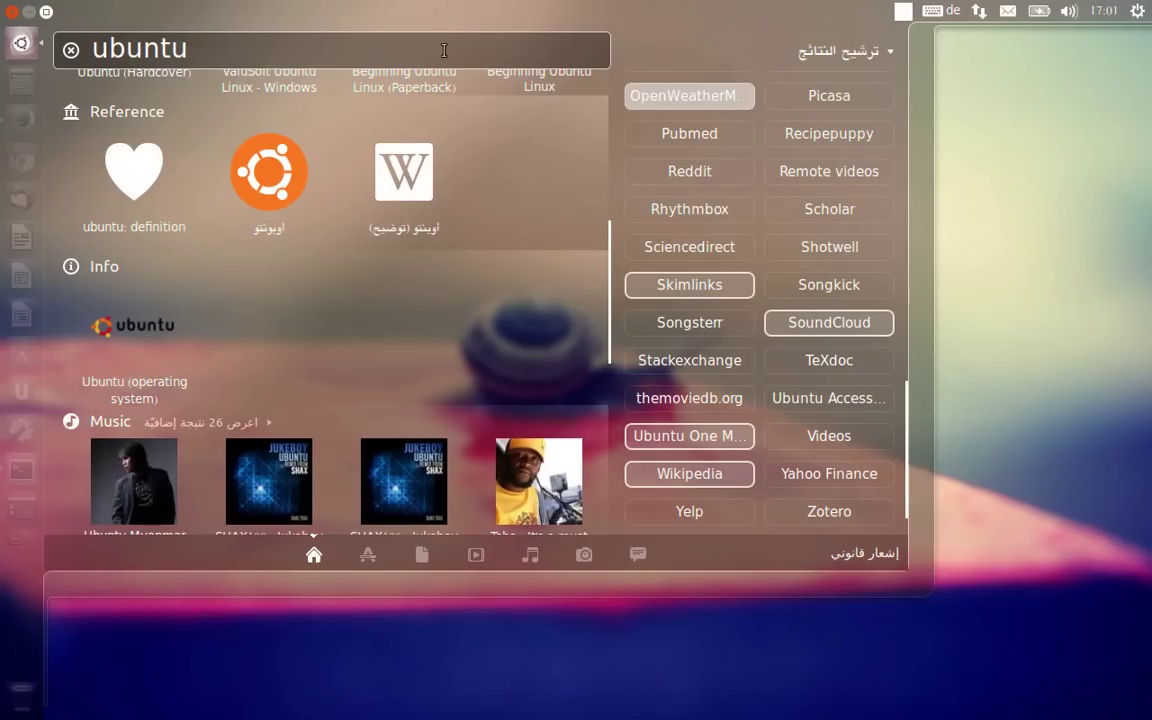
Replace the search query with "weather:morocco" to look up the forecast.
key("ctrl+a")
type("W")
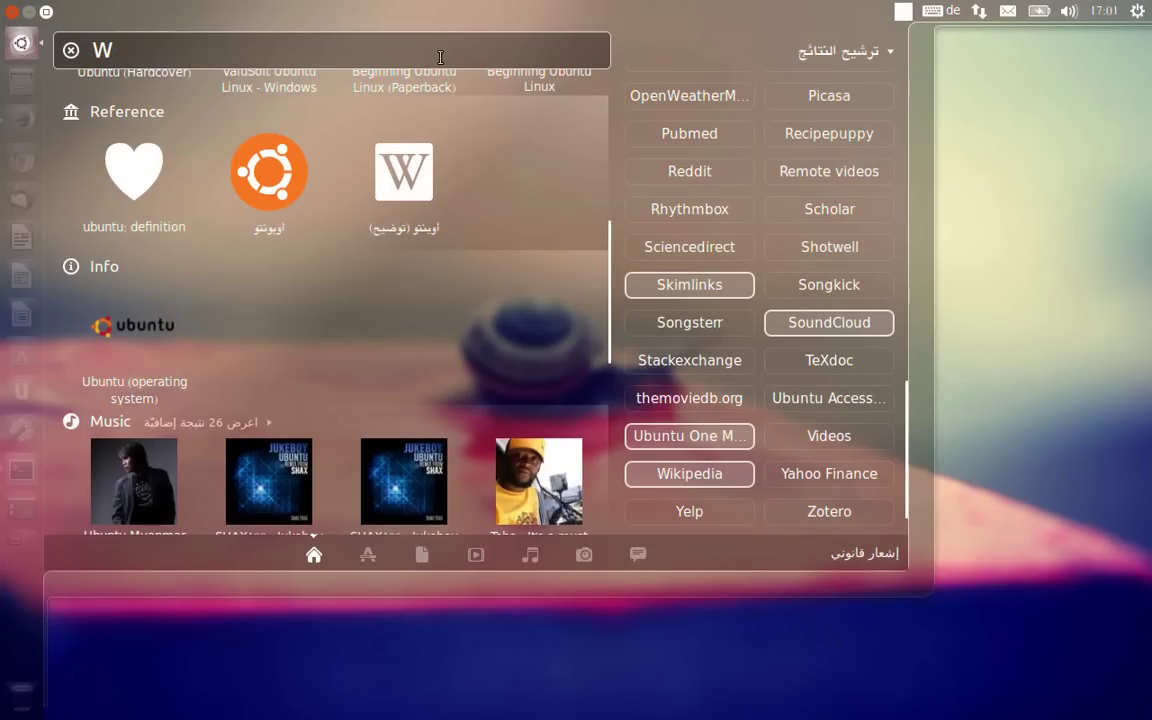
type("ea")
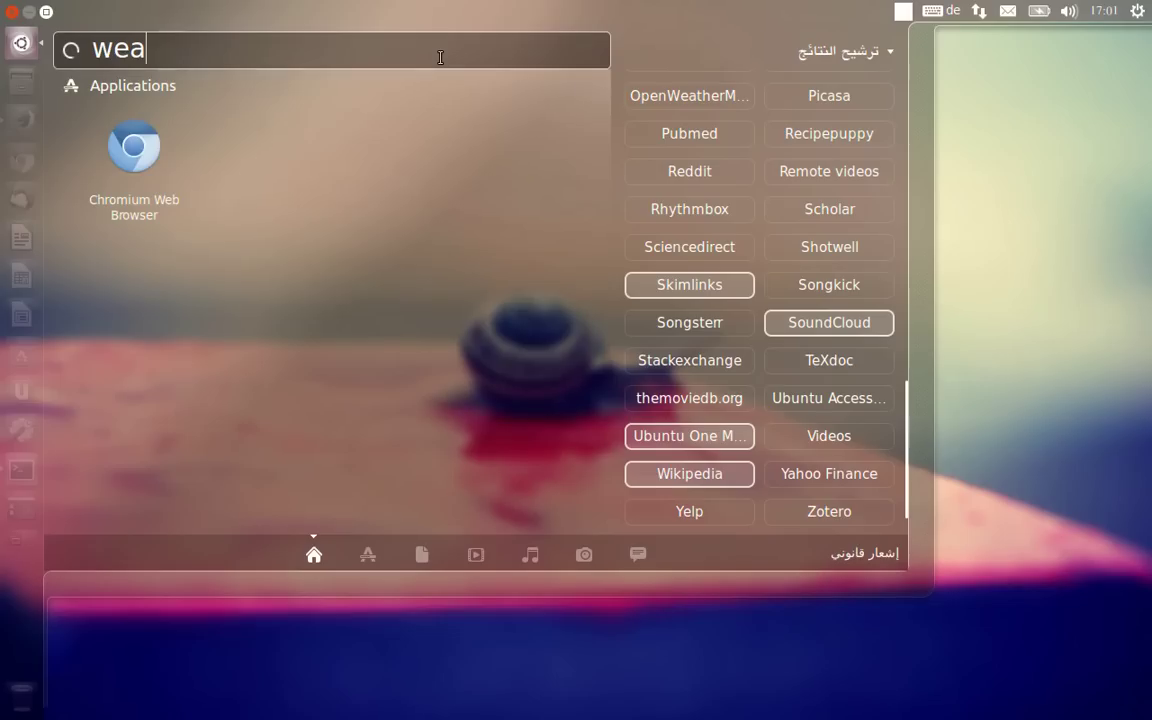
type("ther:morocco")
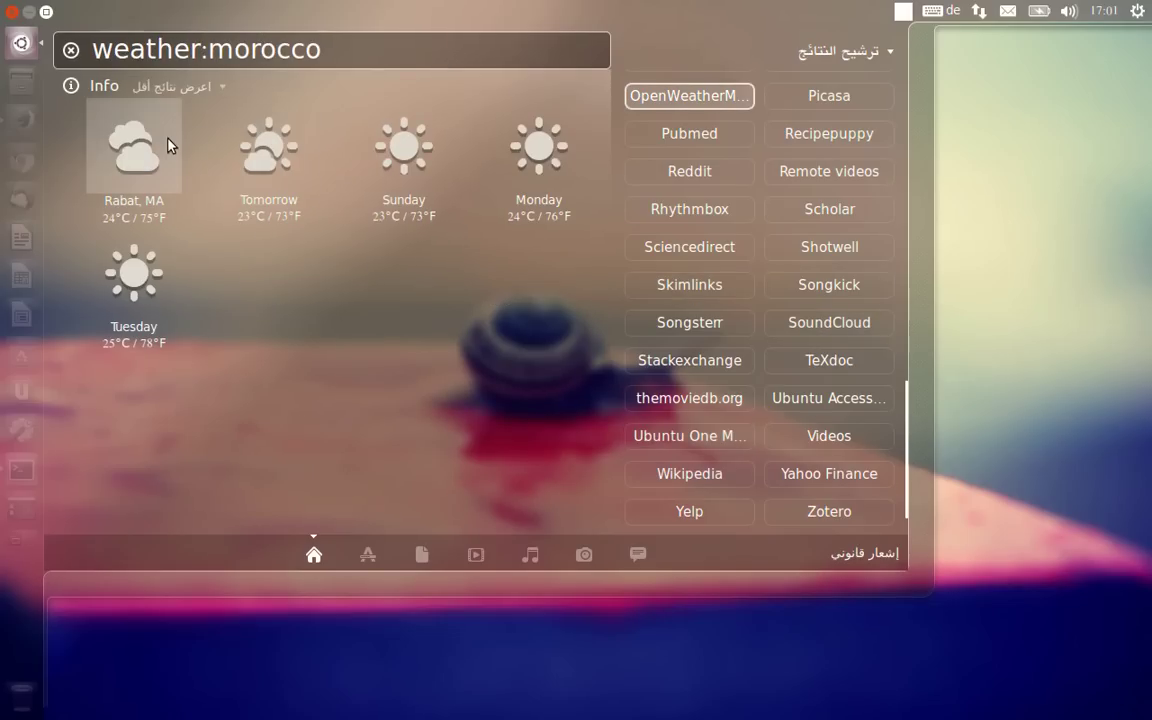
Preview the Rabat forecast day by day from today through Monday, and return to the results.
left_click(145, 150)
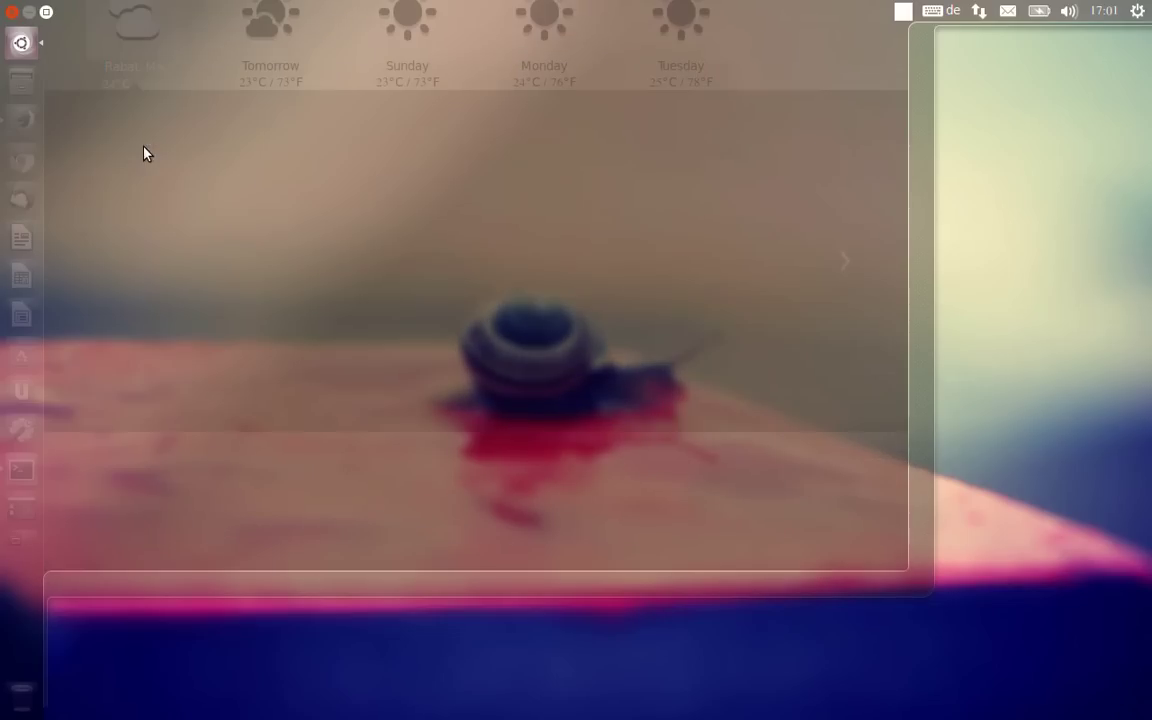
left_click(850, 268)
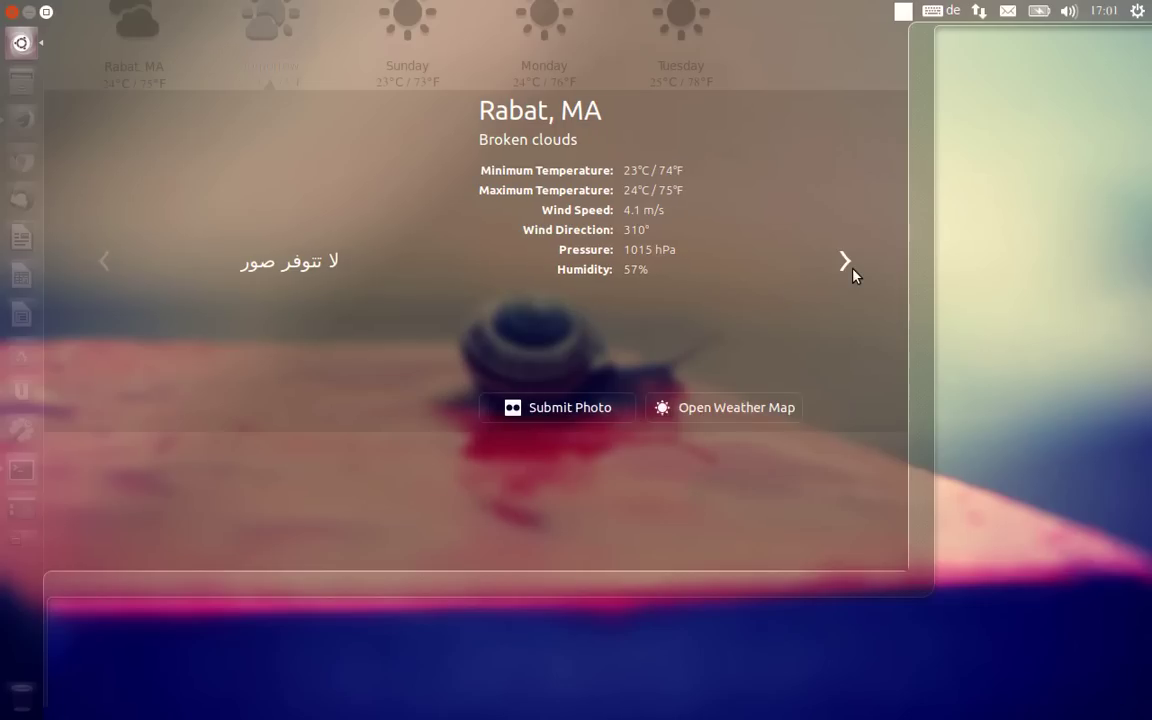
left_click(852, 270)
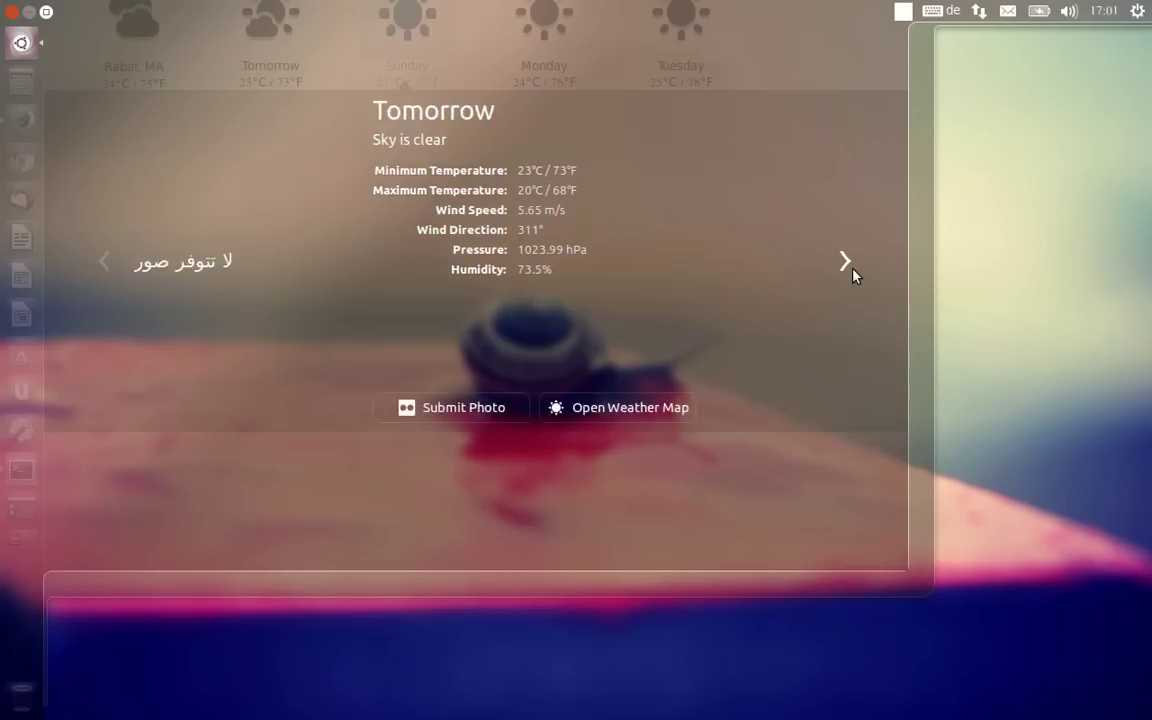
left_click(852, 270)
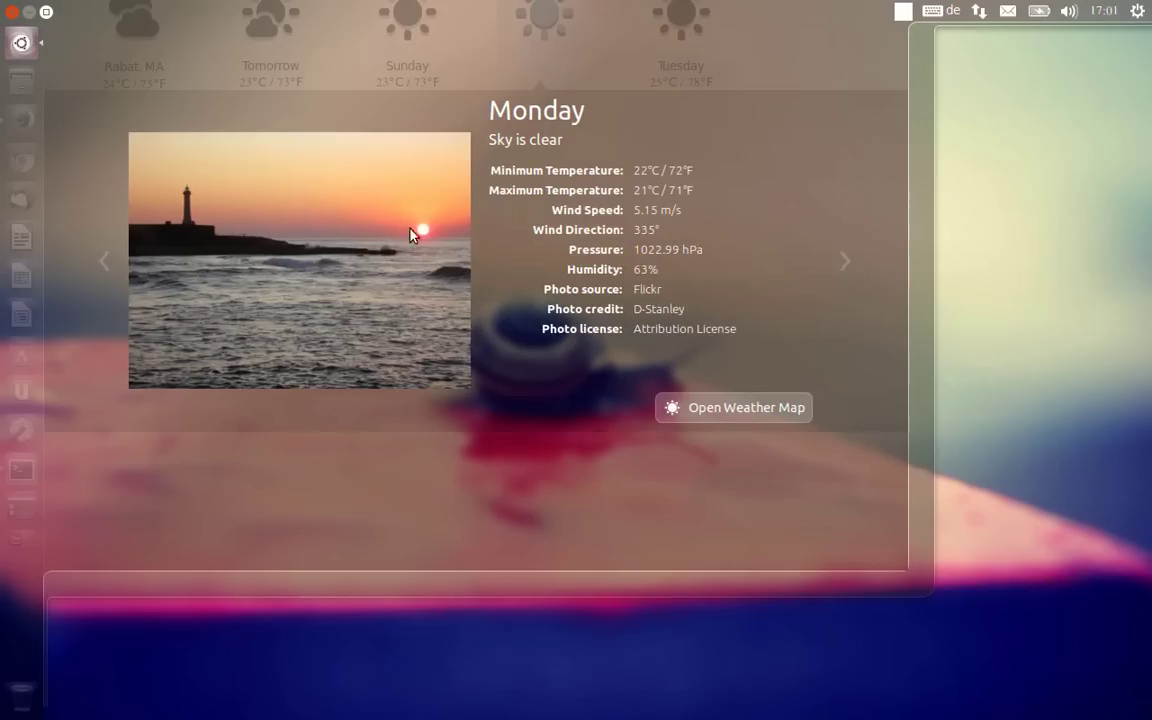
key("Escape")
Change the weather query's location to "ouezzane", preview its daily forecasts, and return to the results.
left_click_drag(209, 50, 410, 67)
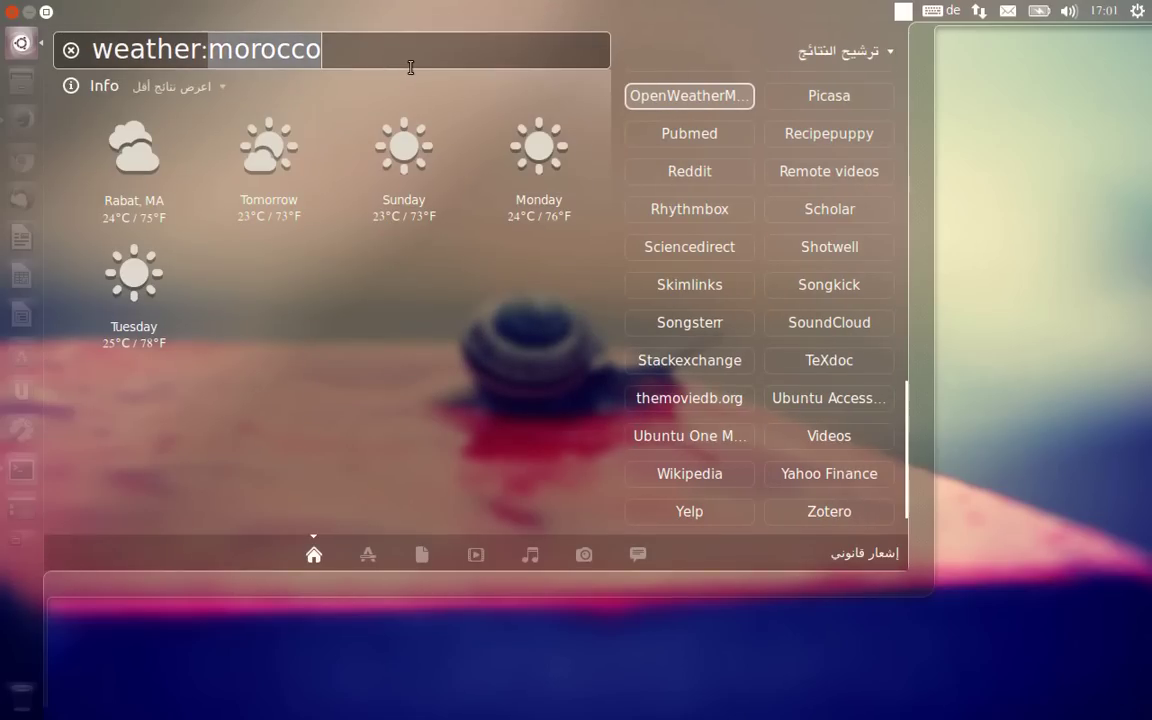
type("ouezzane")
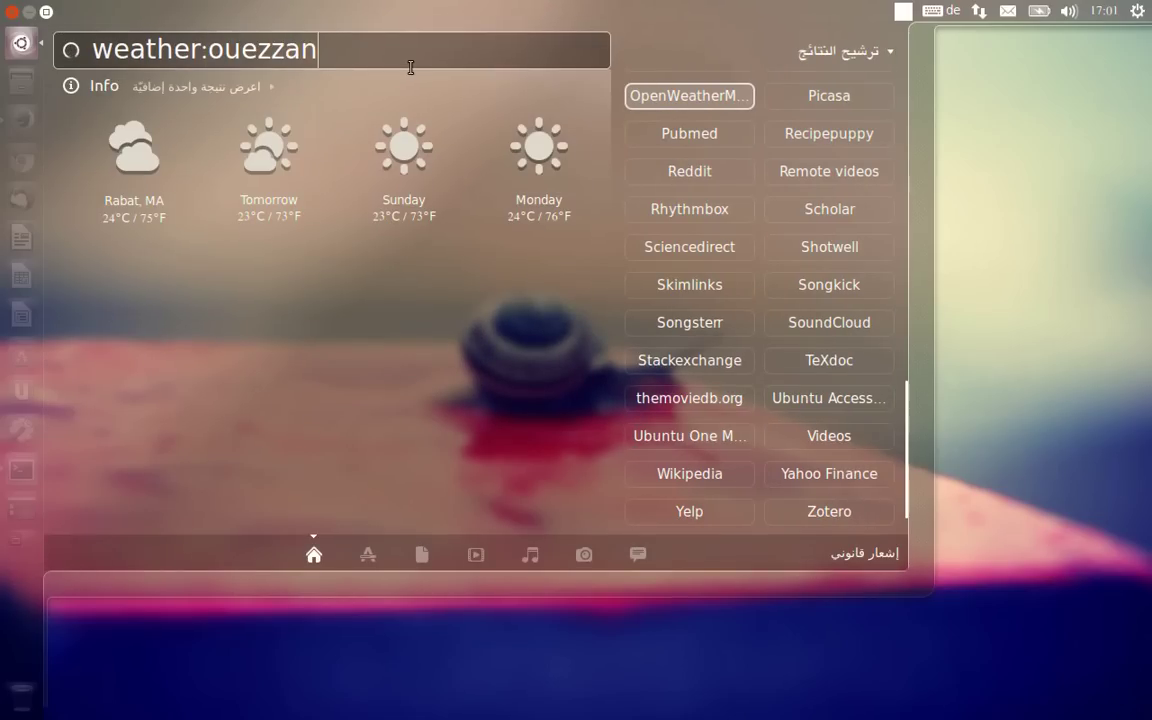
left_click(158, 152)
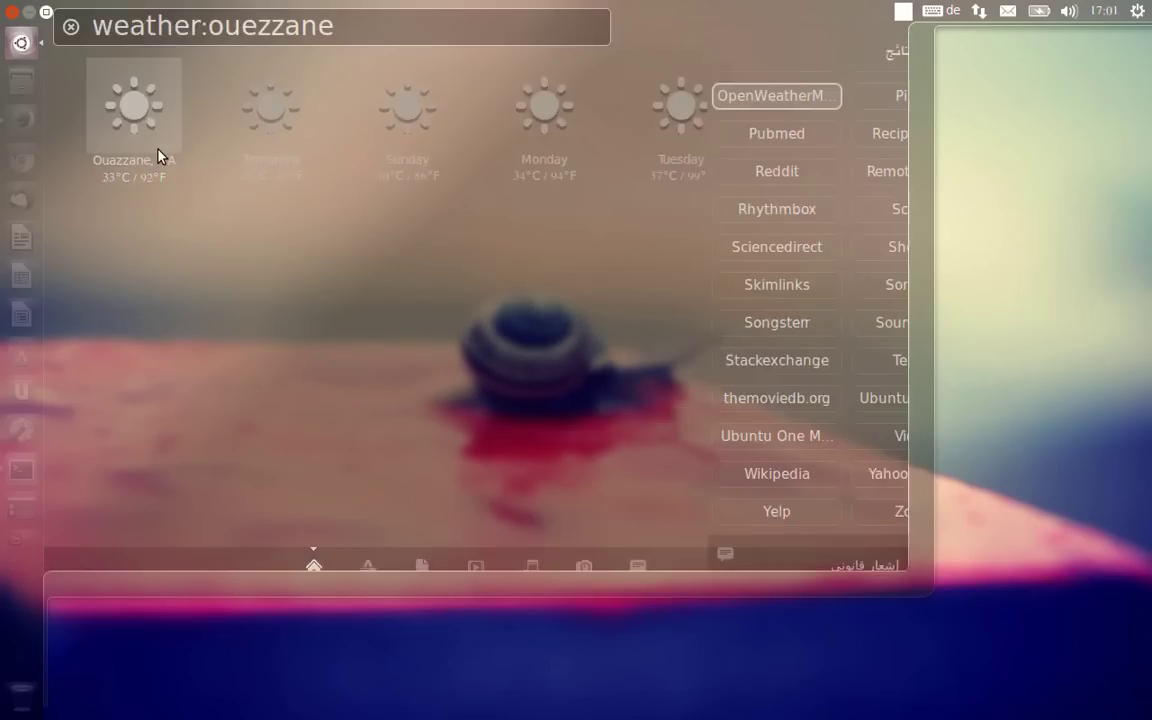
left_click(845, 260)
key("Escape")
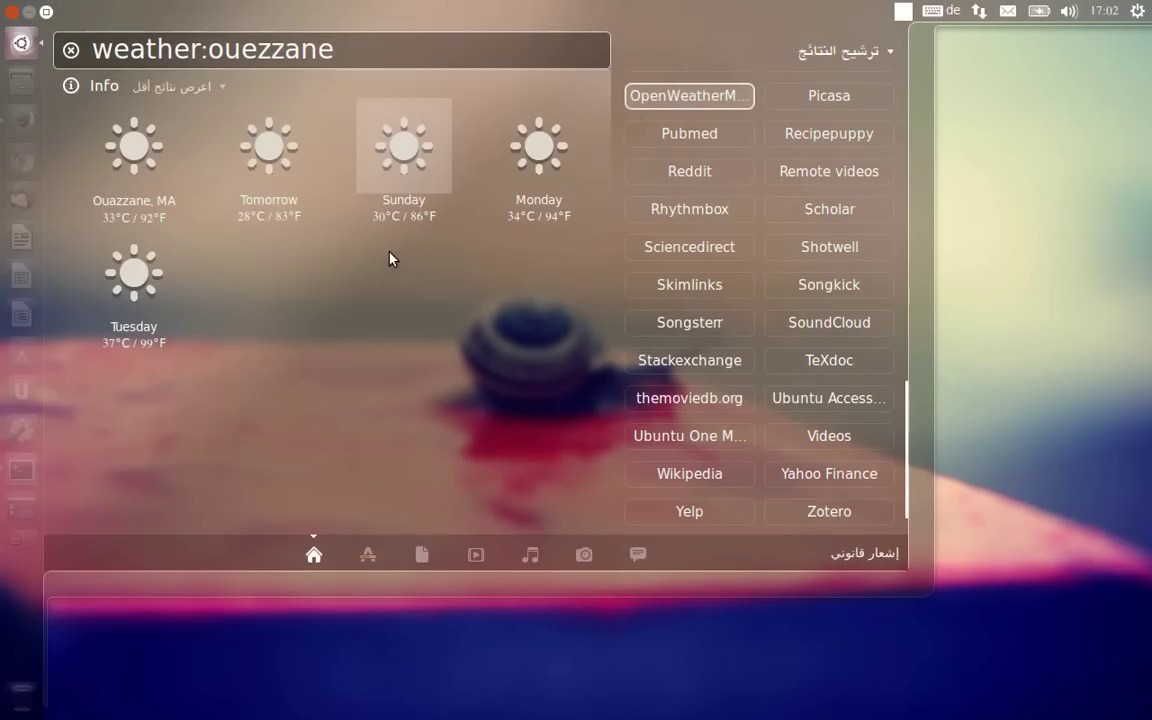
Search for "news:egypt" and preview the first few news stories, starting with the Reuters one about Mursi supporters.
triple_click(363, 49)
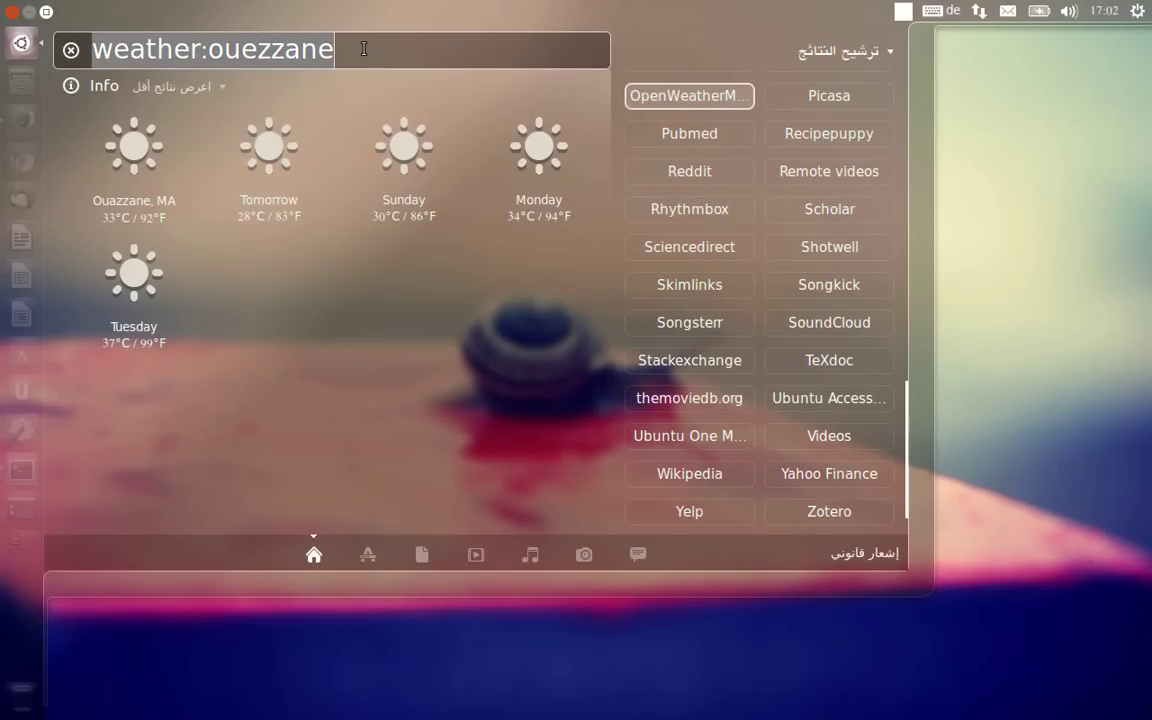
type("news:egypt")
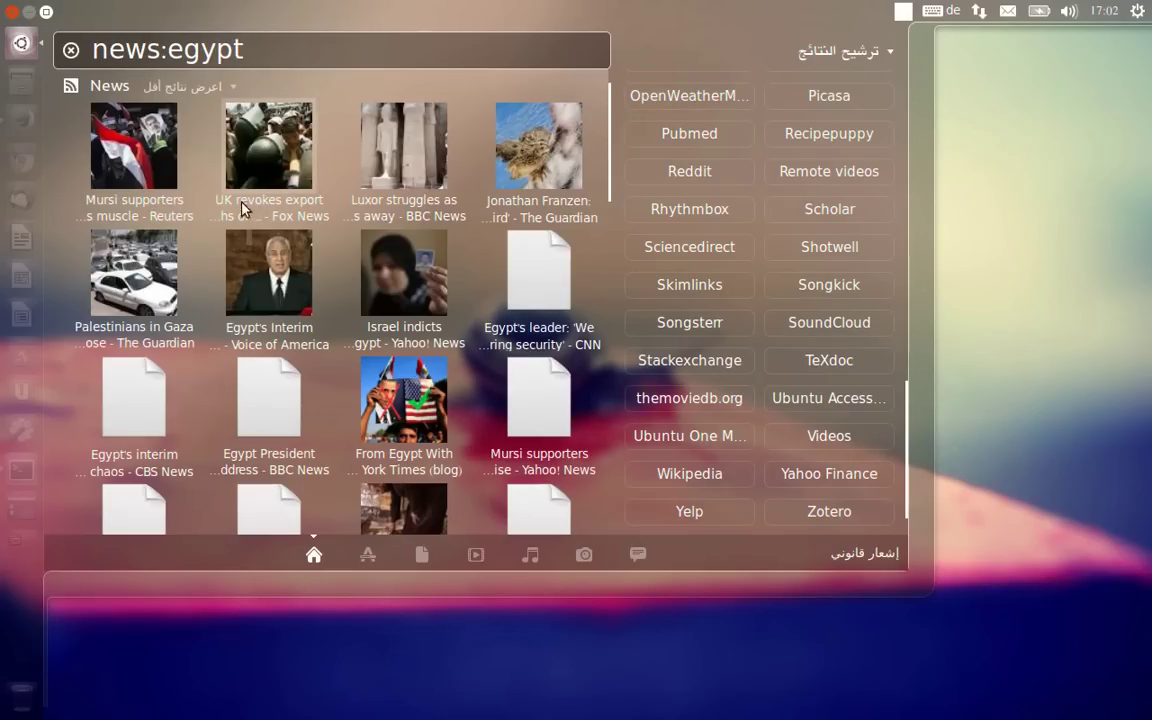
left_click(152, 146)
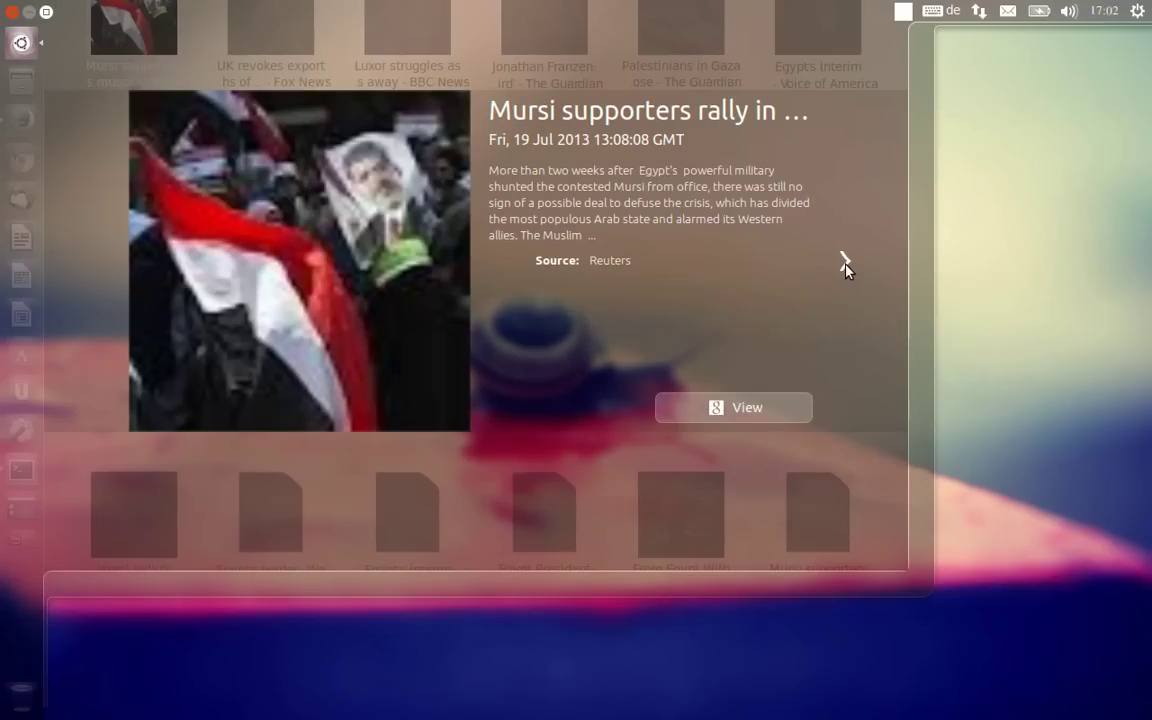
key("Right")
key("Right")
Search for "code:linux" and open the torvalds/linux repository on GitHub from its preview.
left_click(70, 48)
type("C")
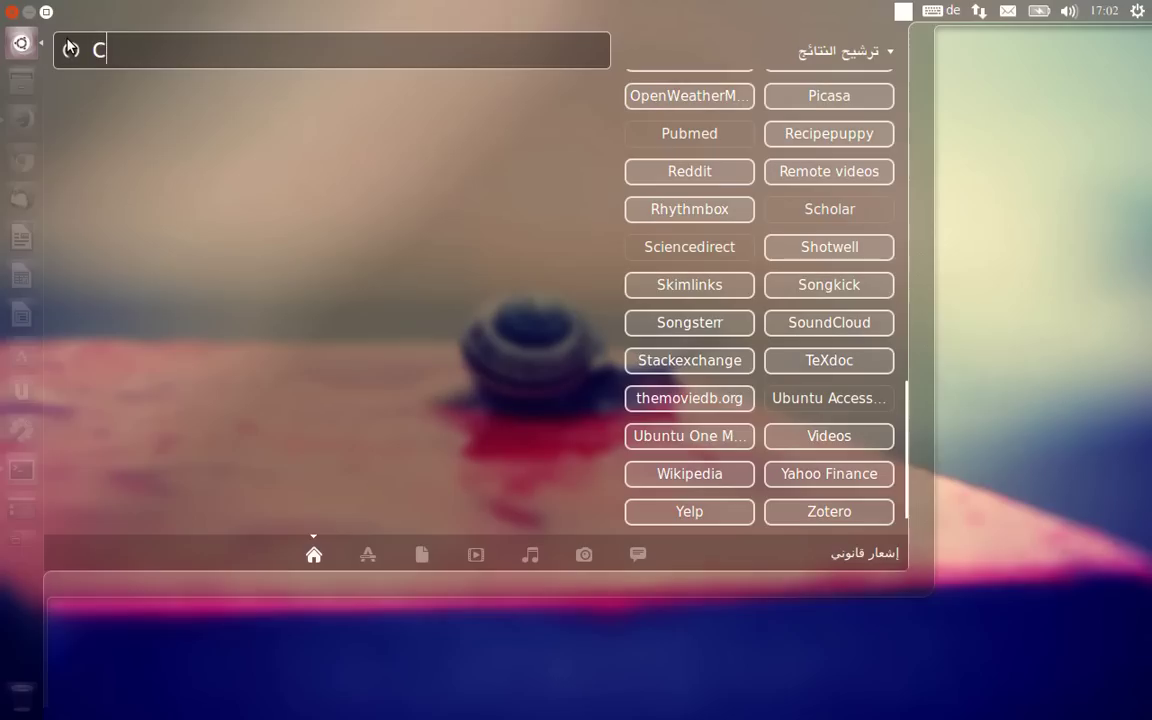
type("ode:linux")
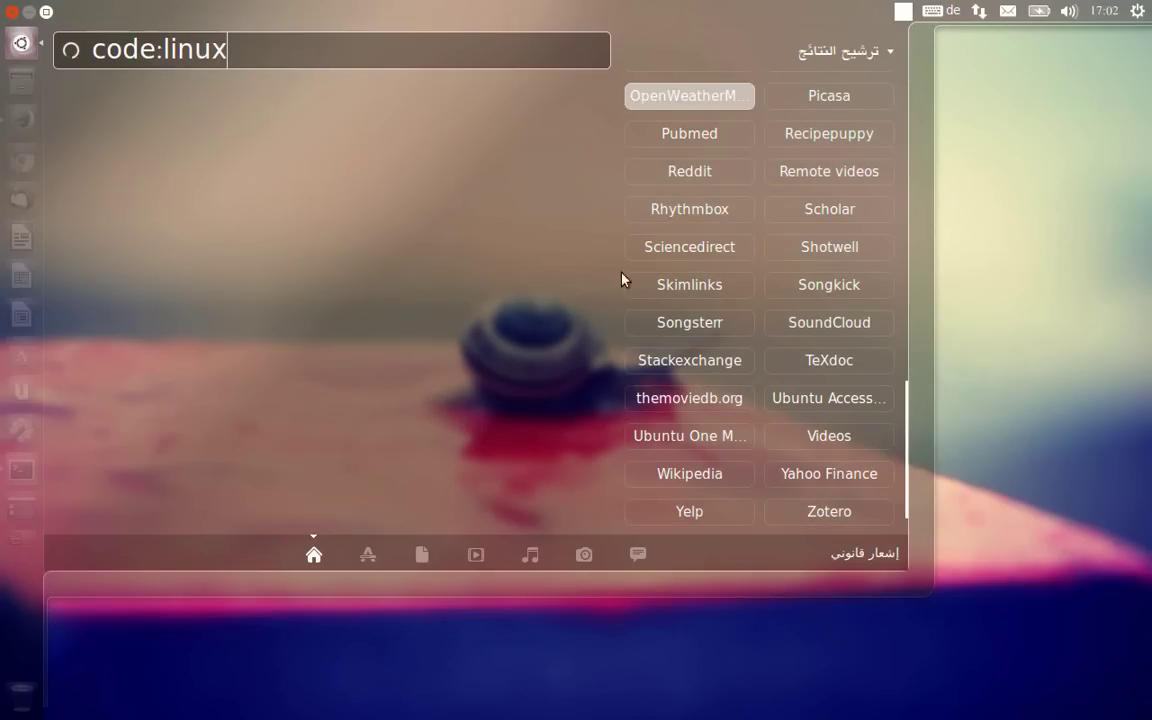
scroll(774, 257, "up", 5)
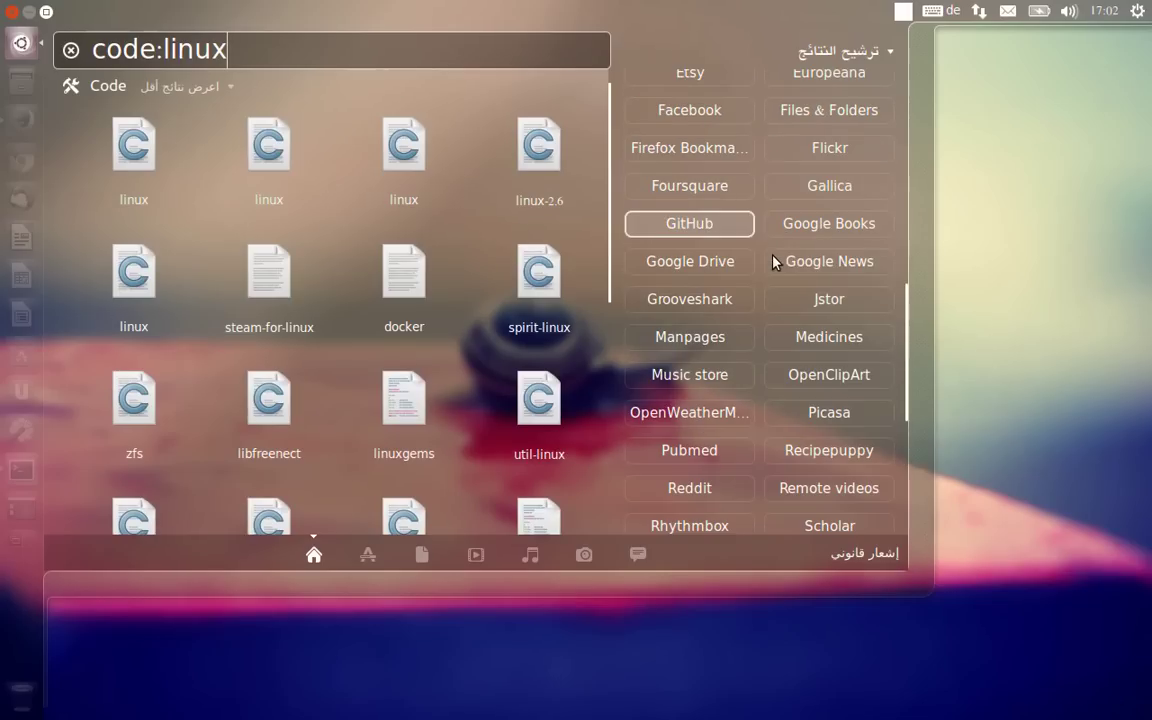
left_click(143, 150)
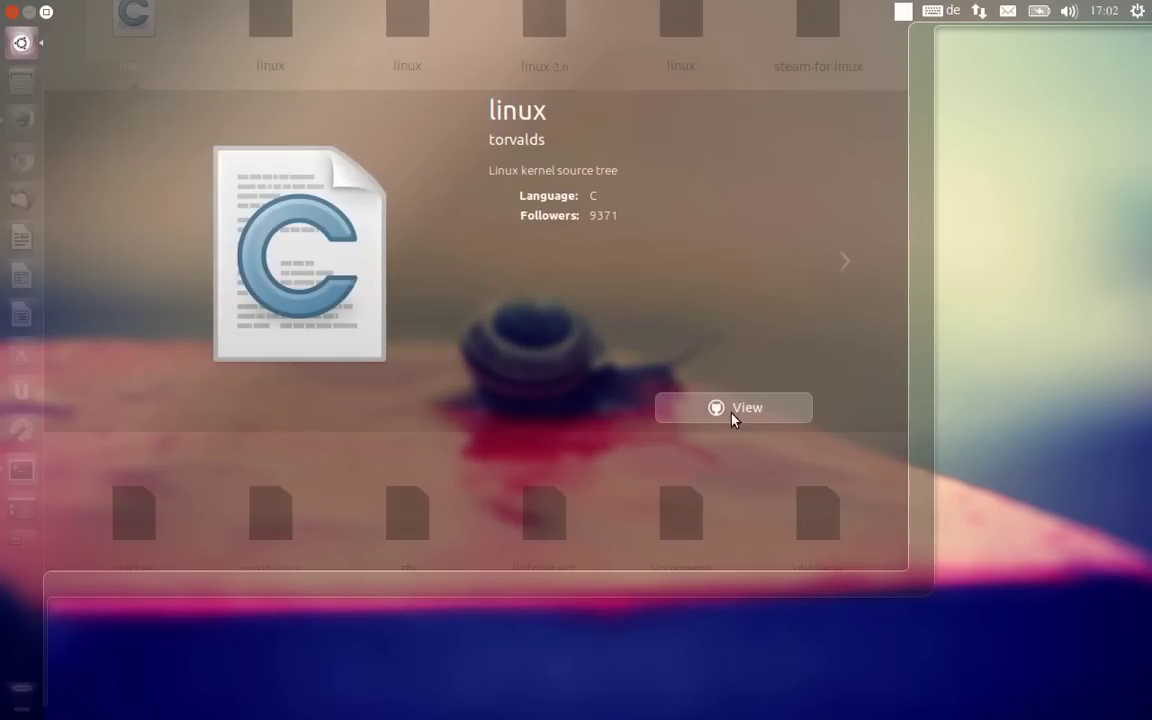
left_click(770, 412)
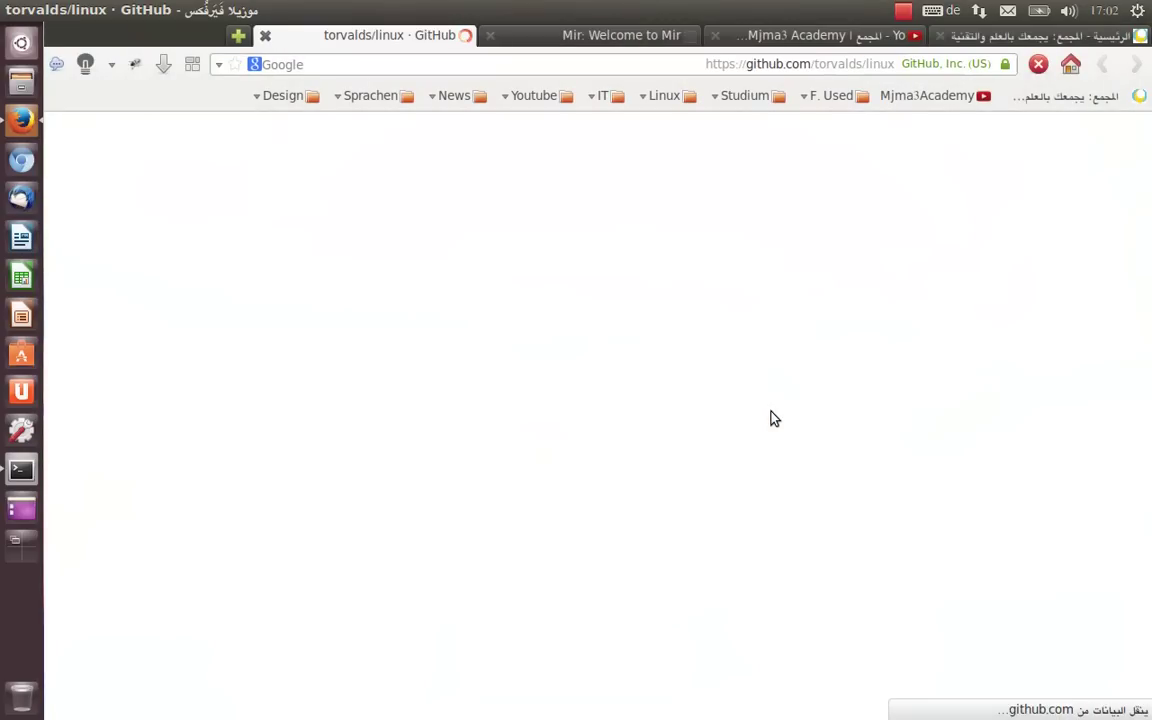
Search the Dash for "wiki:linux" and open the Wikipedia article جنو/لينكس from its preview.
key("super")
type("wiki:linux")
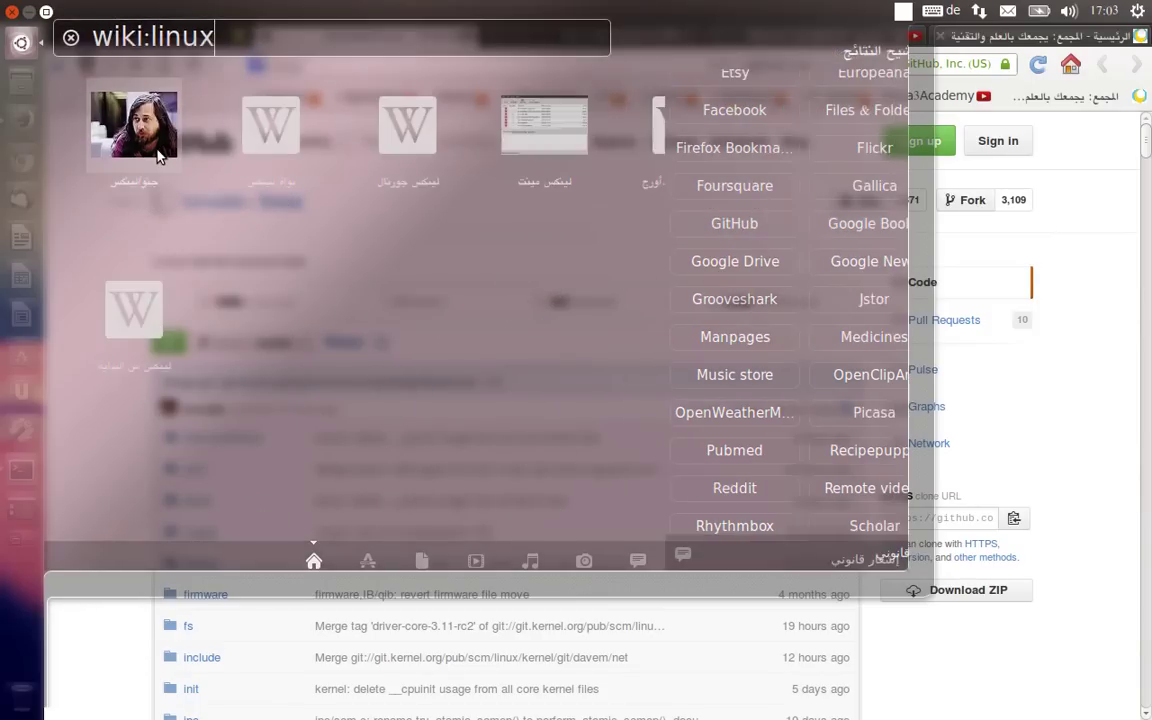
left_click(157, 154)
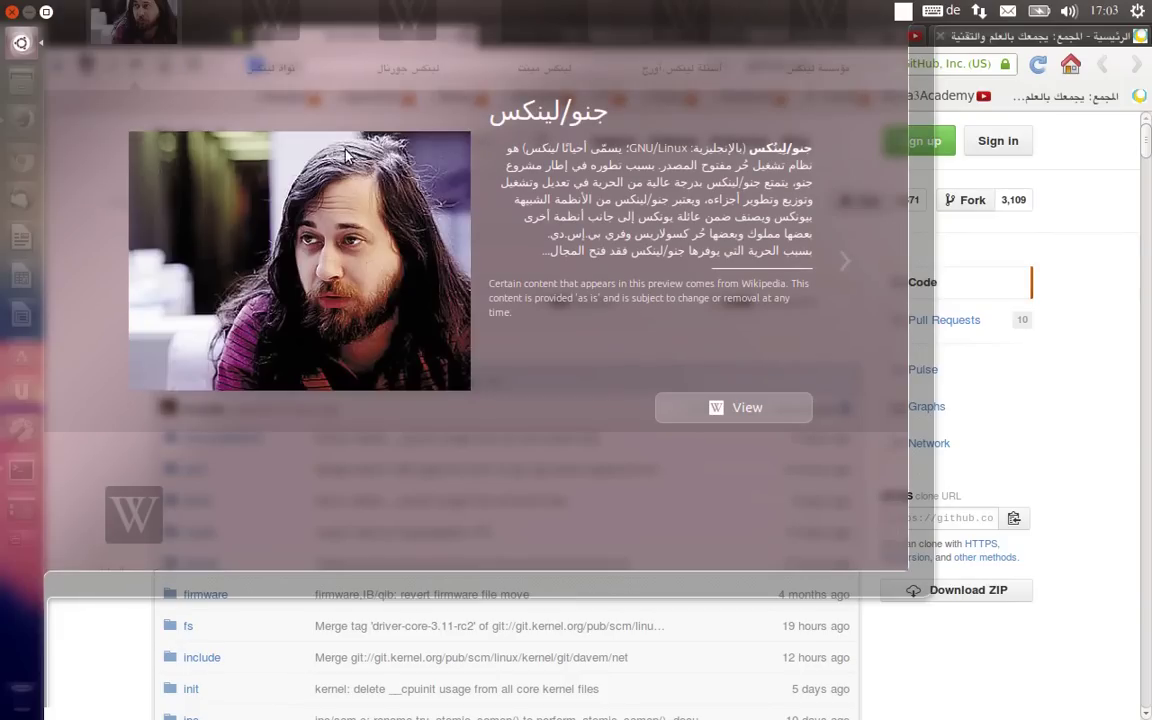
left_click(757, 407)
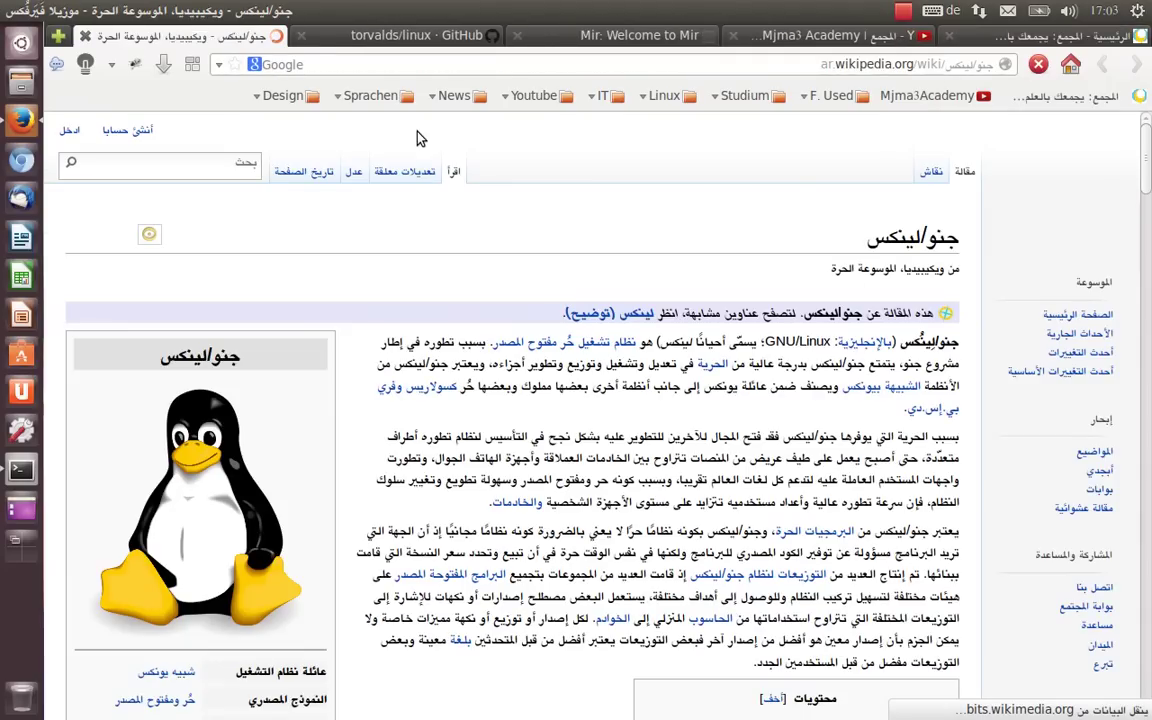
Hide the open windows and search the Dash's video scope for "mjma3".
left_click(18, 512)
key("super")
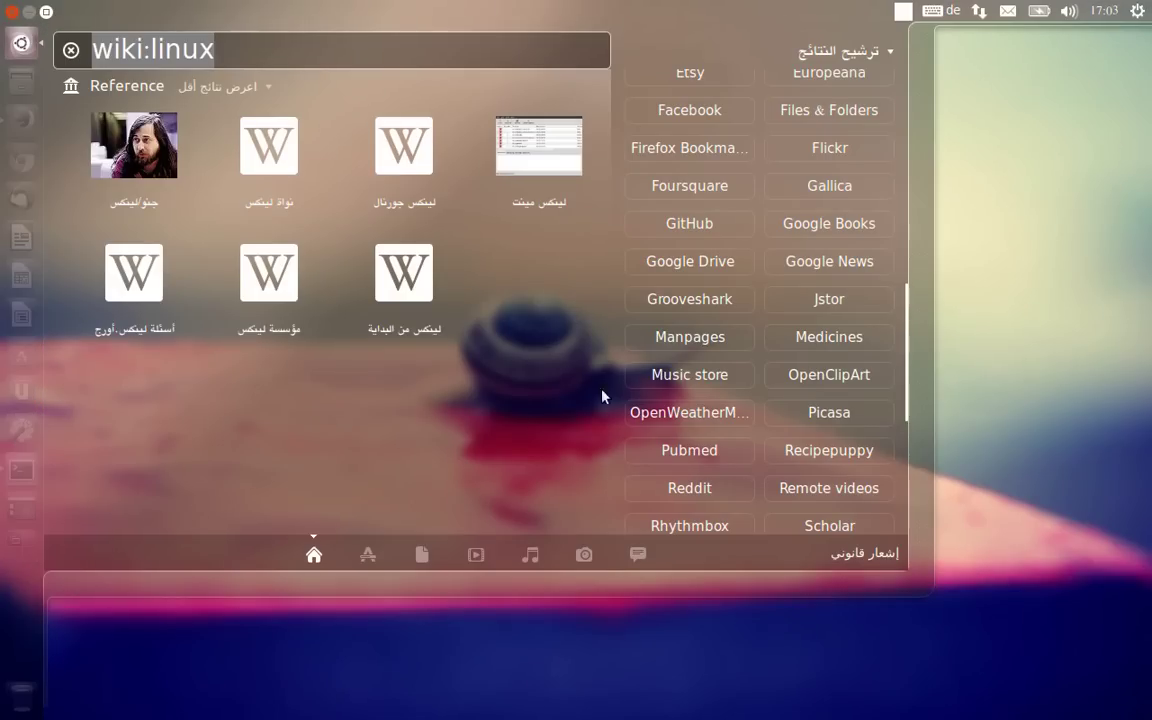
left_click(476, 554)
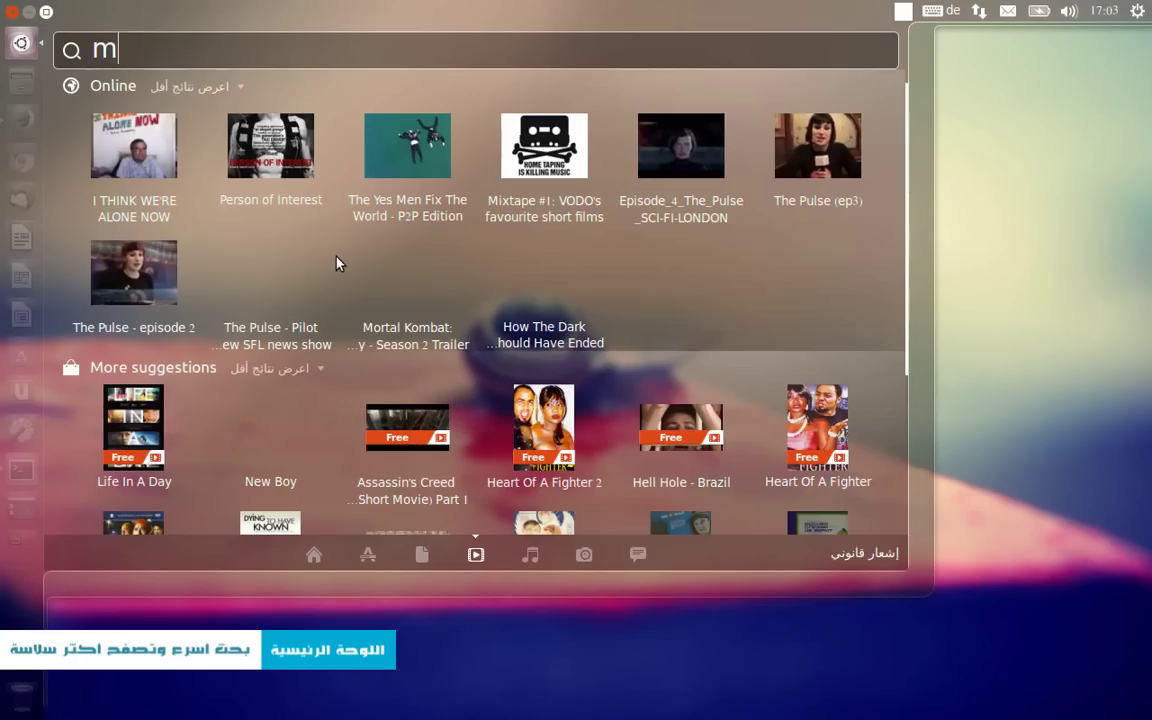
type("mjma3")
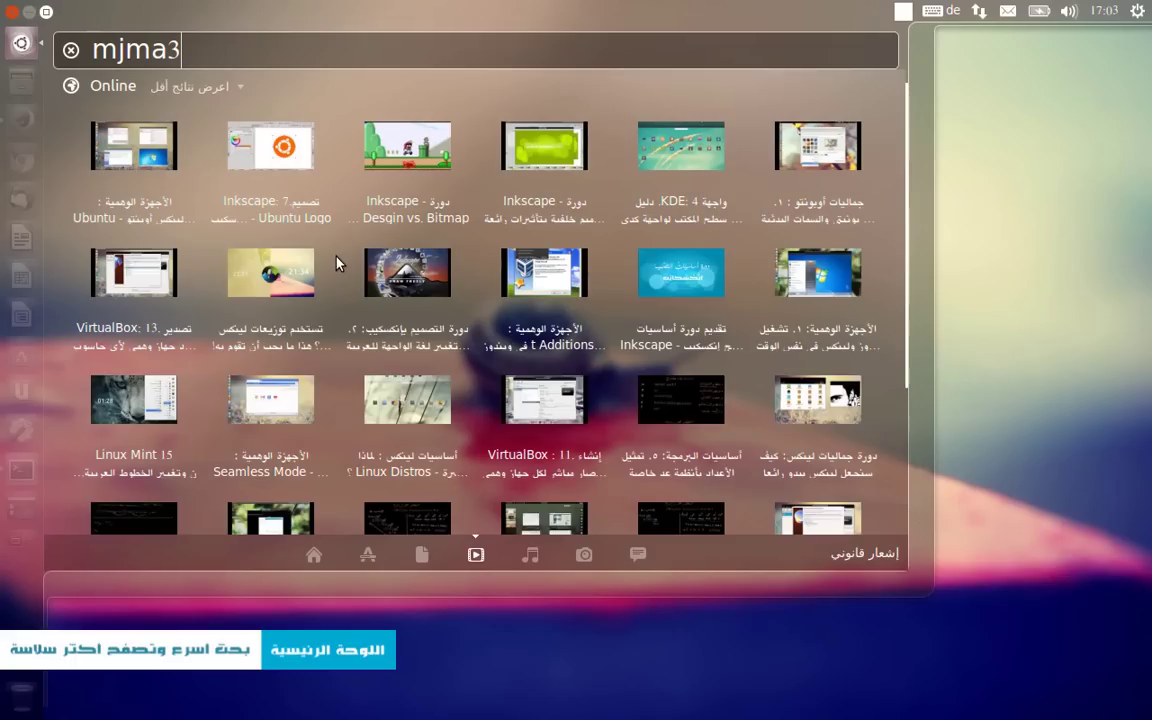
Preview the Mjma3Academy video results from the Inkscape background lesson through the VirtualBox Guest Additions lesson, and close the Dash.
left_click(528, 186)
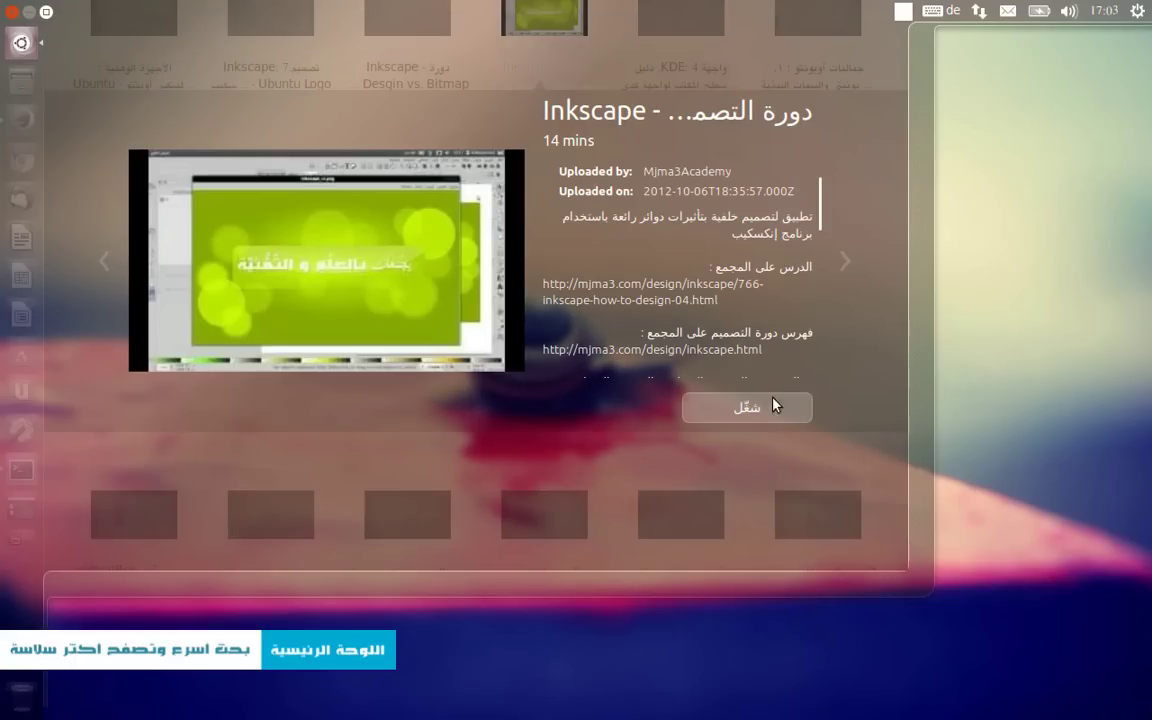
left_click(845, 262)
left_click(845, 263)
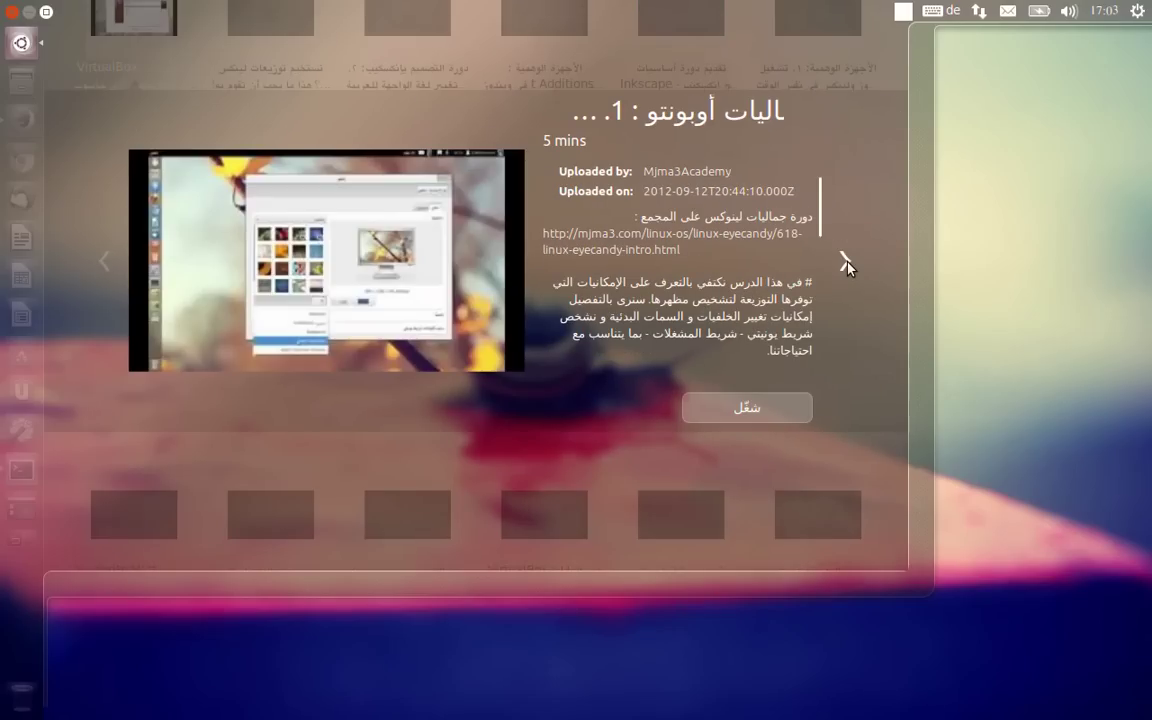
left_click(845, 263)
left_click(845, 263)
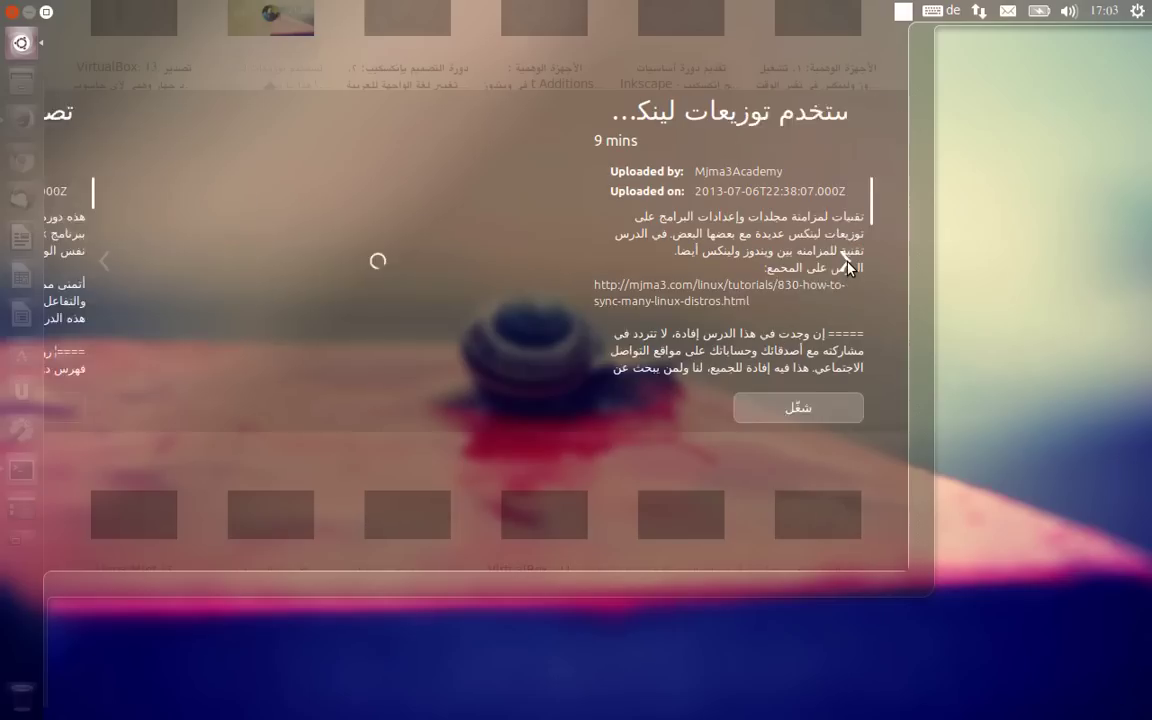
left_click(845, 263)
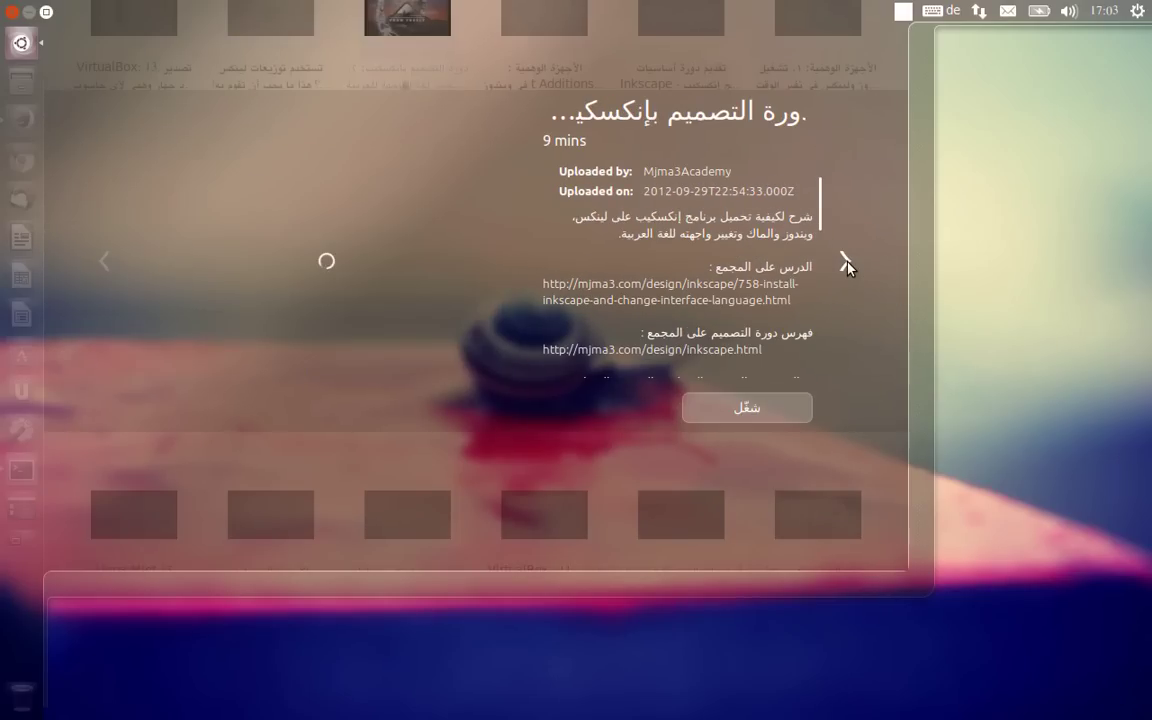
left_click(845, 263)
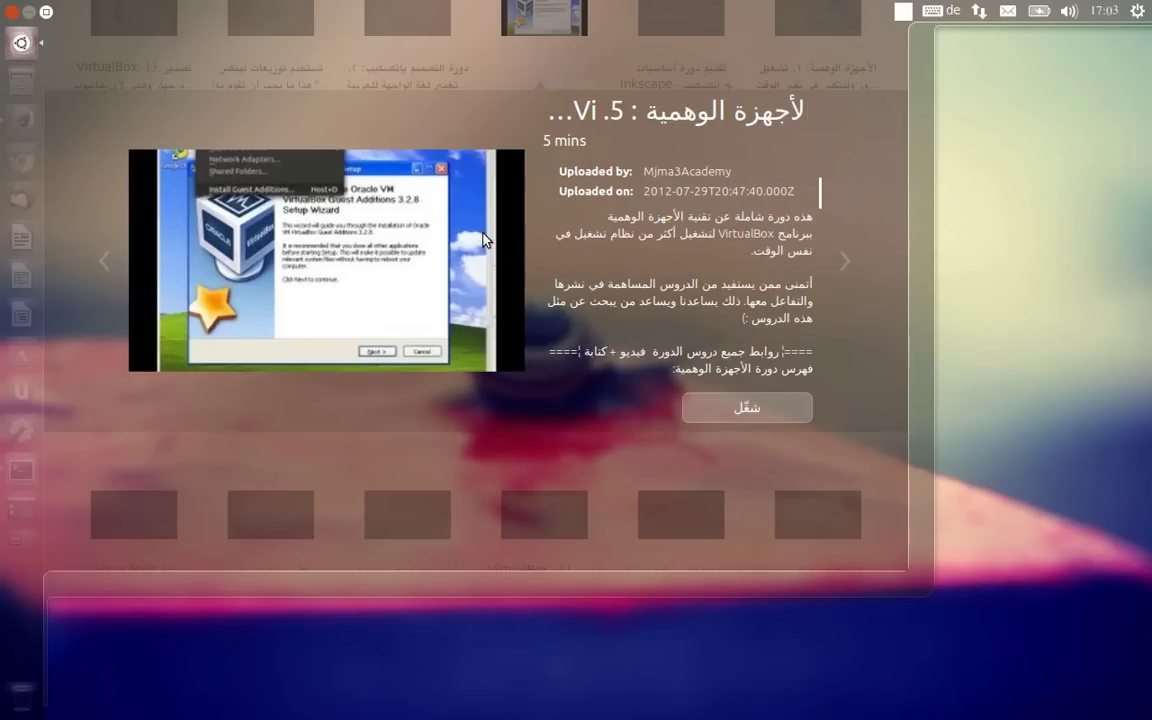
left_click(103, 263)
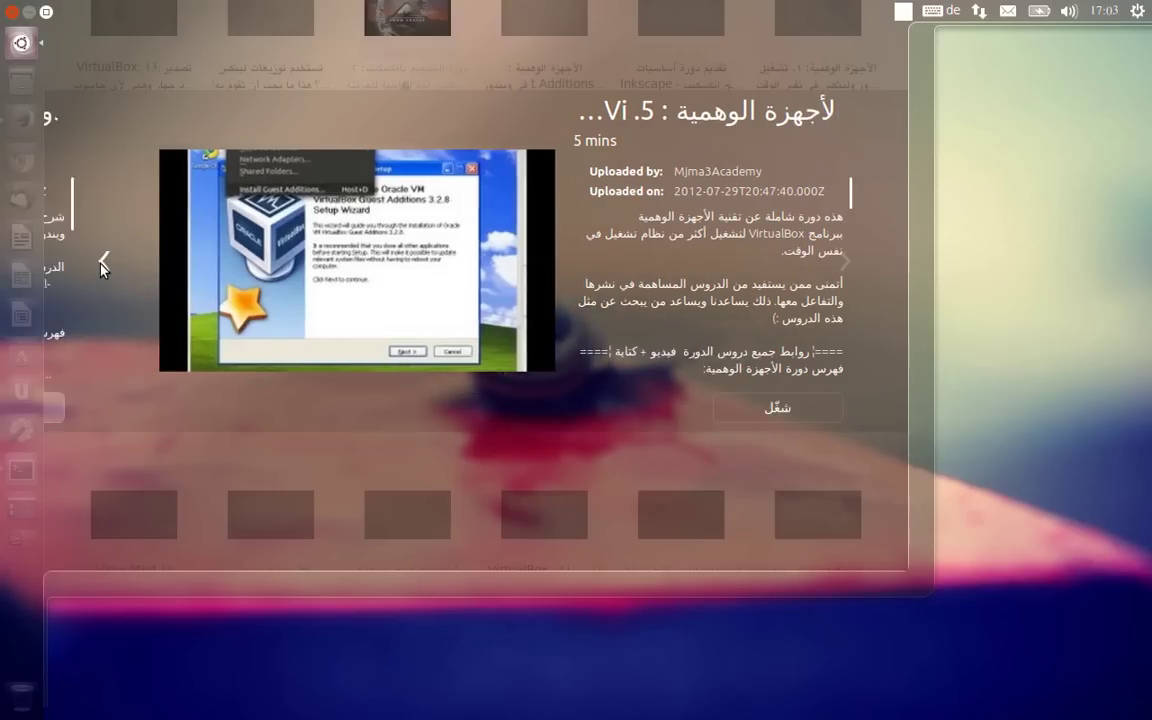
key("Escape")
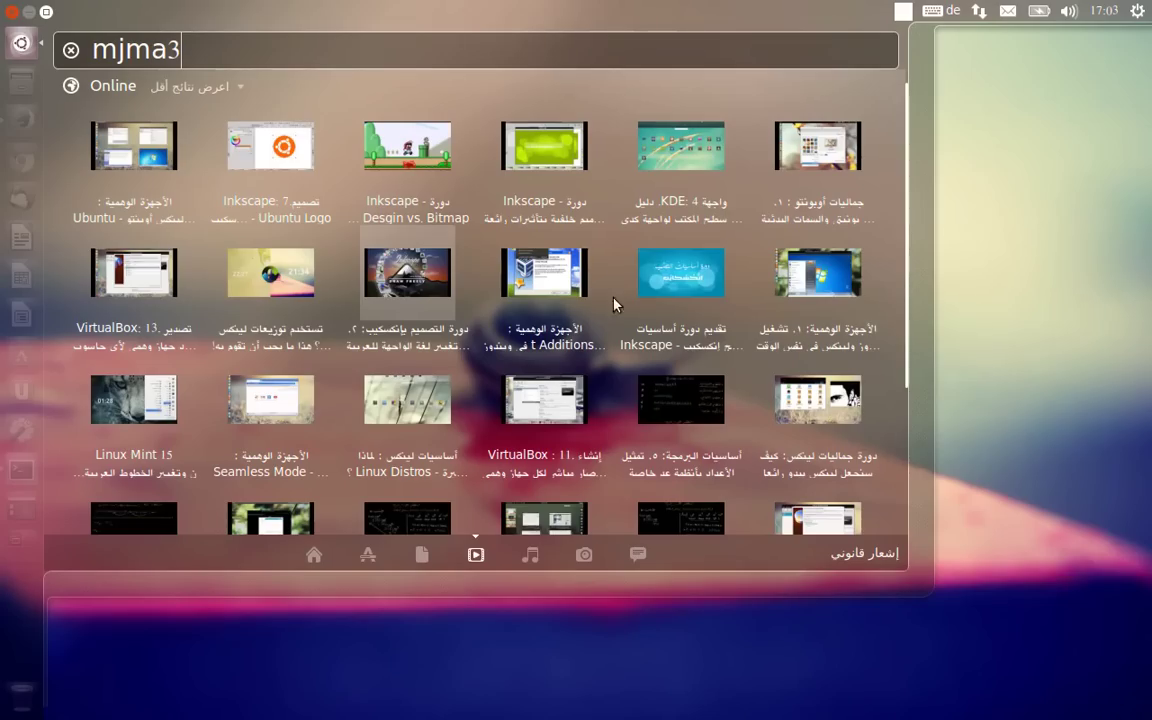
left_click(1027, 318)
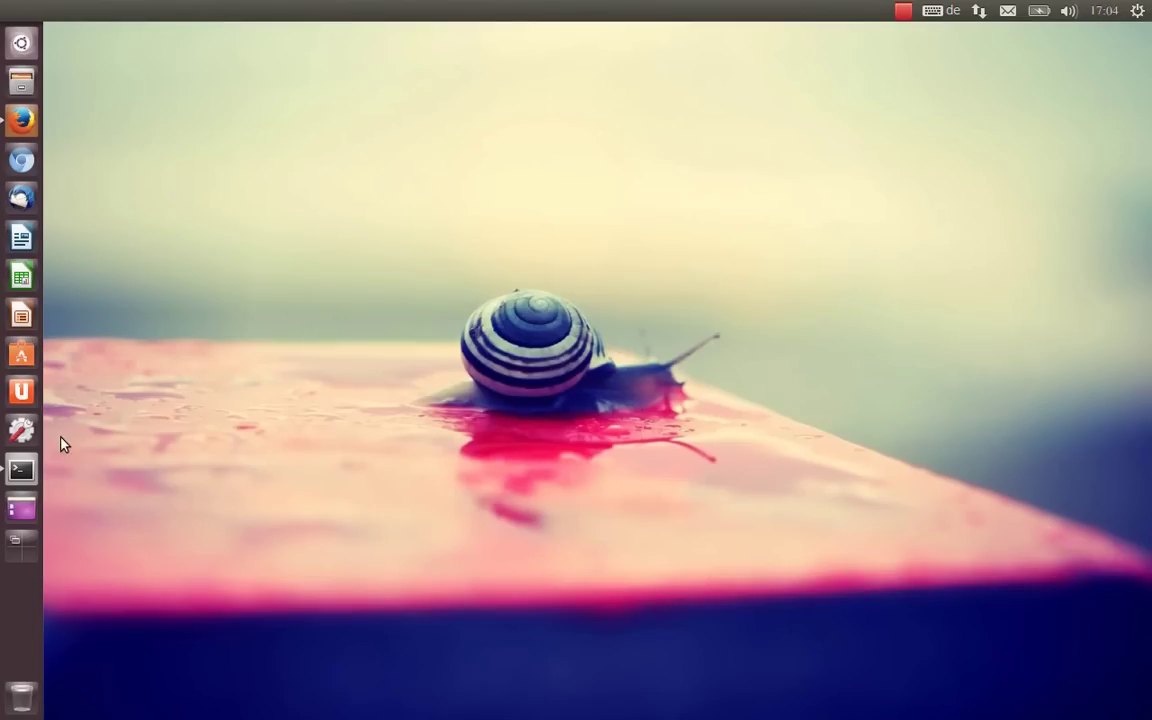
Switch to the Terminal, run "grep -i xmir /var/log/Xorg.0.log", and highlight the "xmir" match in the output before hiding the window.
left_click(20, 470)
type("grep -i xmir /var/log/Xorg.0.log")
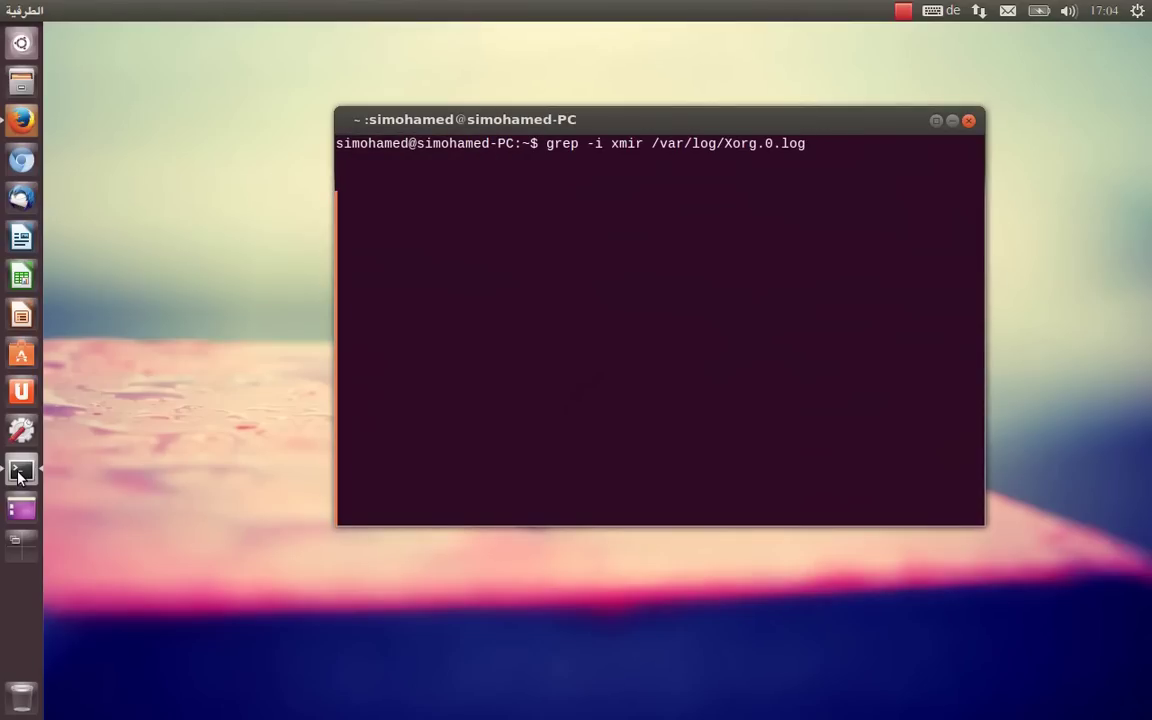
key("Return")
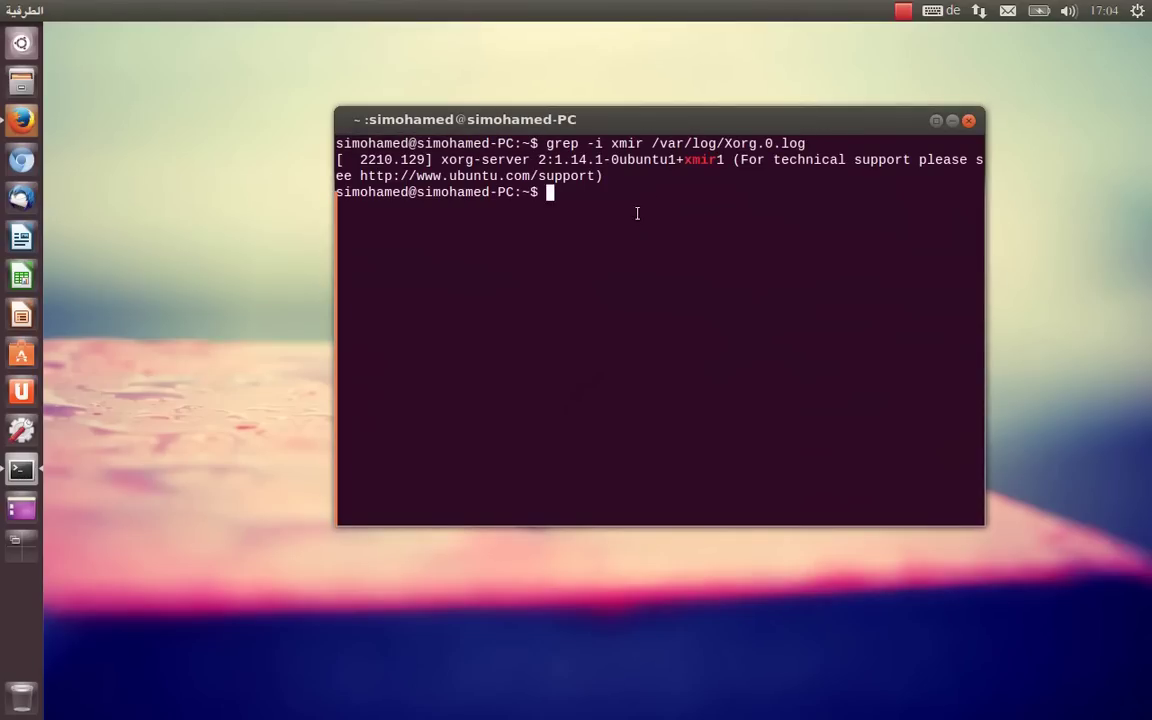
left_click_drag(681, 159, 708, 159)
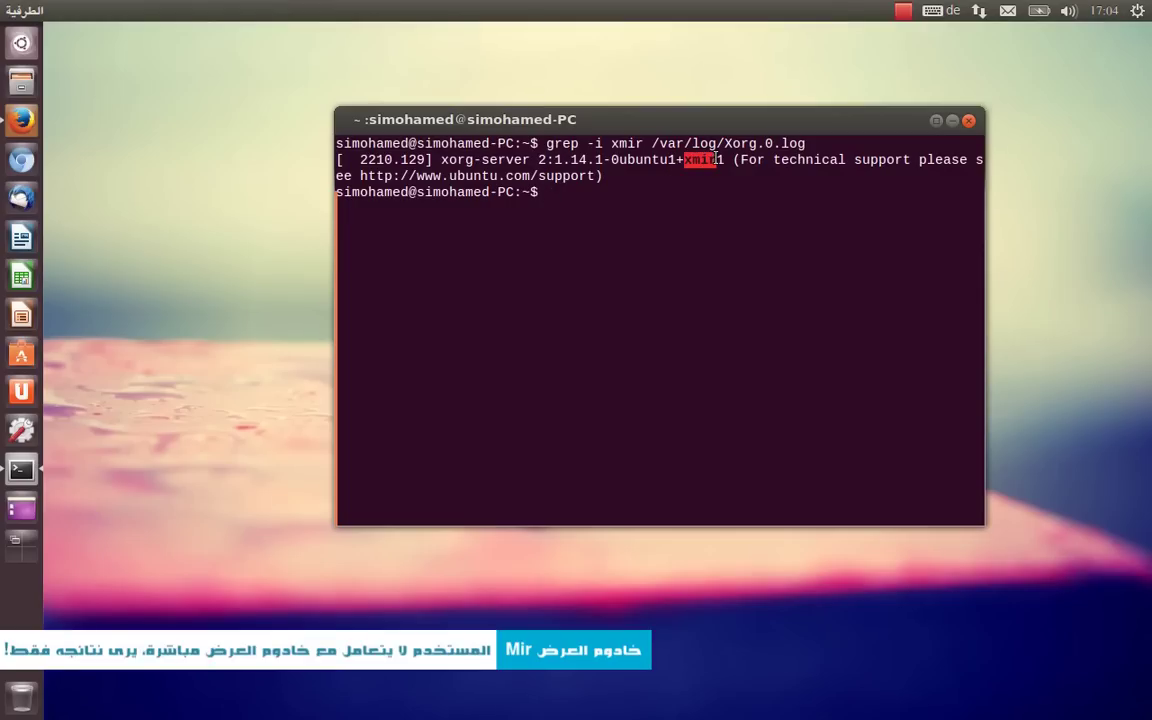
left_click(22, 468)
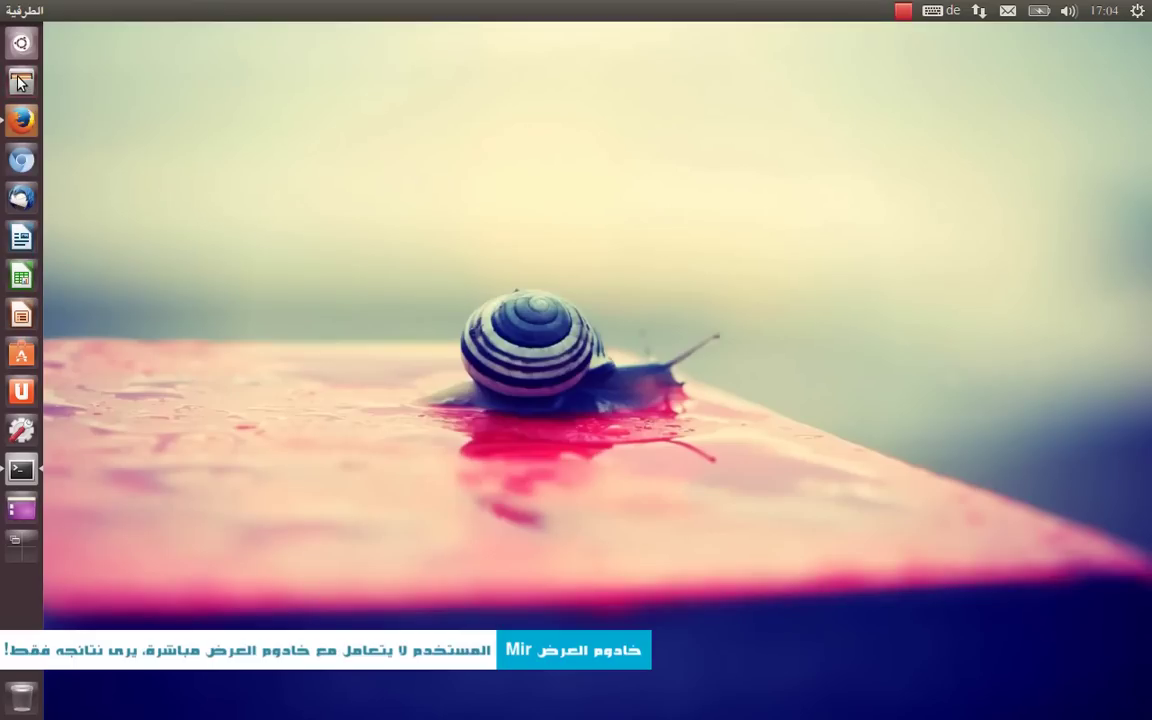
Open the home folder in Files, move its window around and maximize it, and restore it to a floating window.
left_click(22, 82)
mouse_move(594, 21)
left_mouse_down()
mouse_move(649, 190)
mouse_move(638, 149)
mouse_move(1150, 30)
mouse_move(378, 77)
mouse_move(72, 46)
mouse_move(134, 69)
mouse_move(386, 46)
mouse_move(50, 3)
left_mouse_up()
left_click_drag(470, 10, 3, 5)
left_click_drag(211, 34, 507, 12)
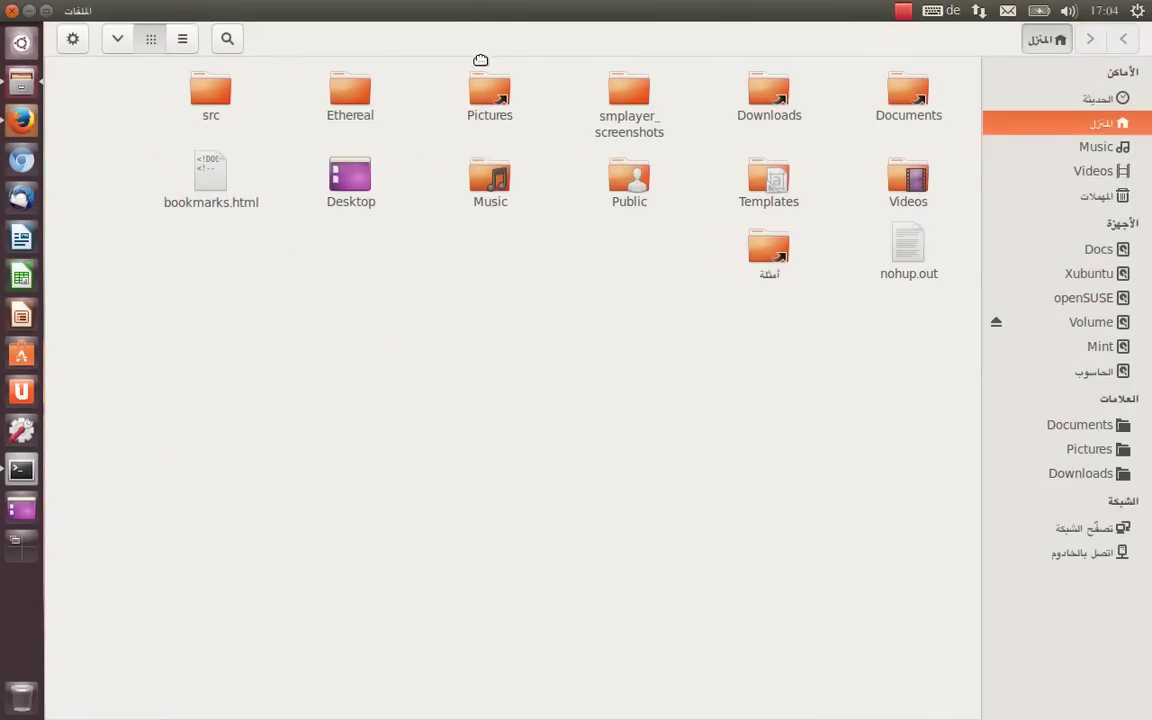
double_click(484, 7)
Show the overview of all workspaces, return to the one holding the Files window, and close that window.
left_click(18, 541)
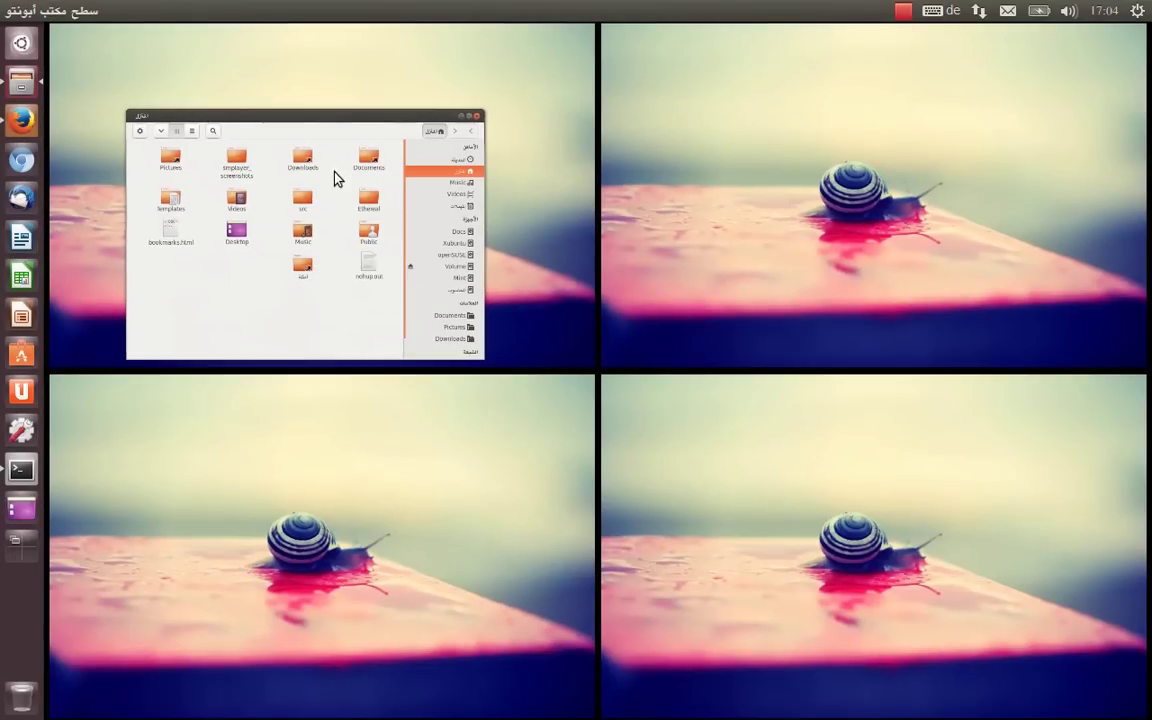
left_click(330, 256)
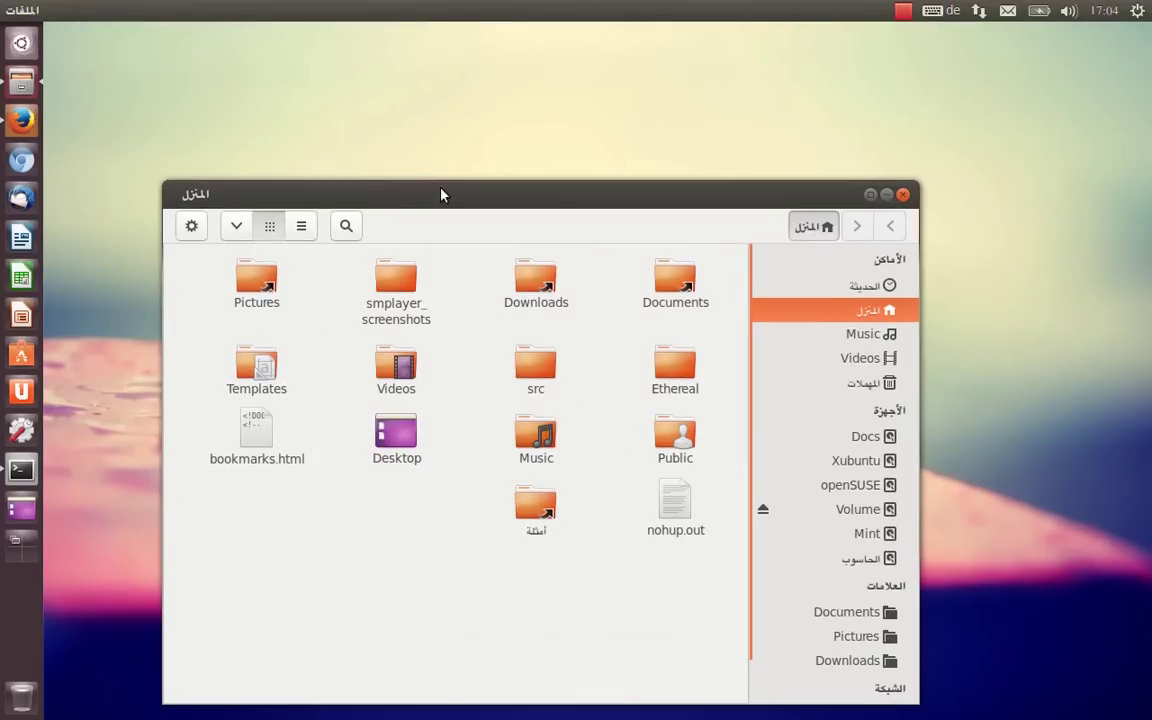
left_click(903, 194)
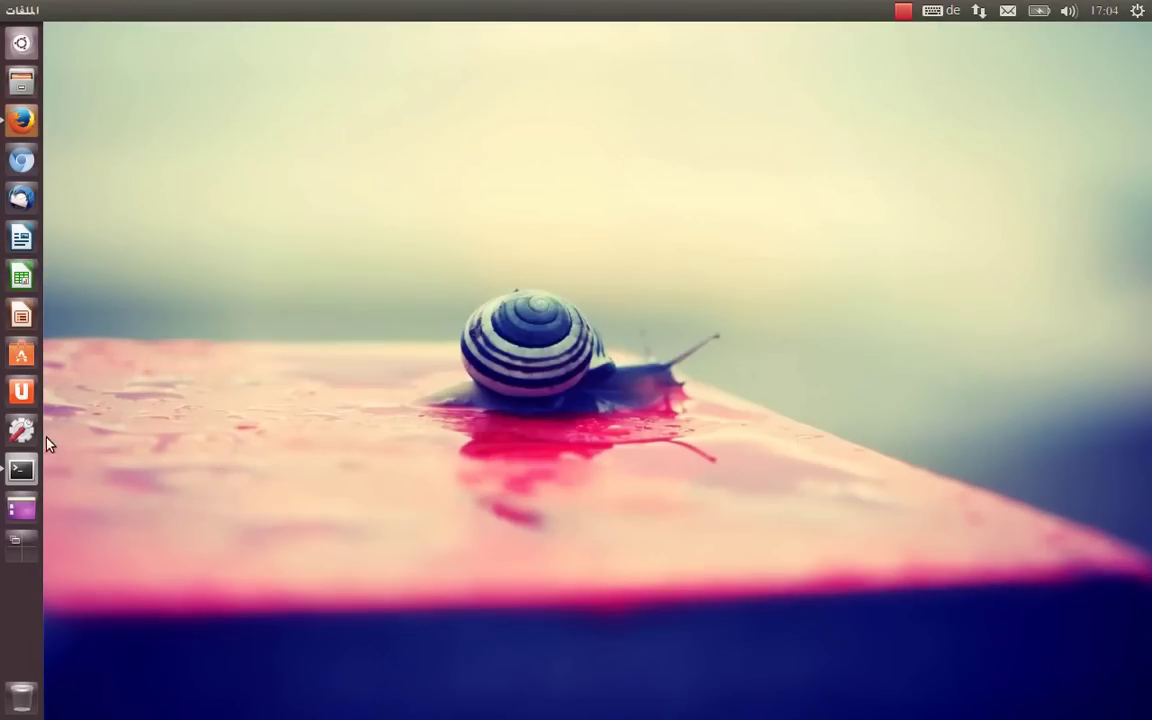
Open Security & Privacy in System Settings and look through its Security, Files & Applications, Search and Diagnostics pages.
left_click(22, 430)
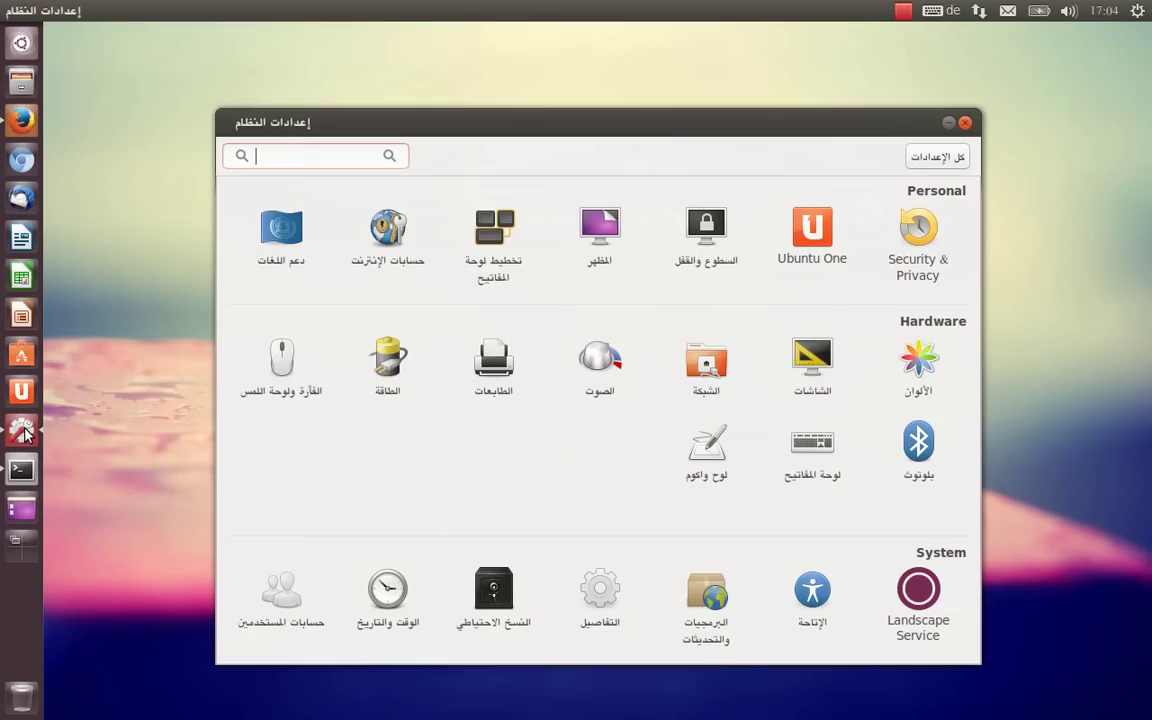
left_click(926, 255)
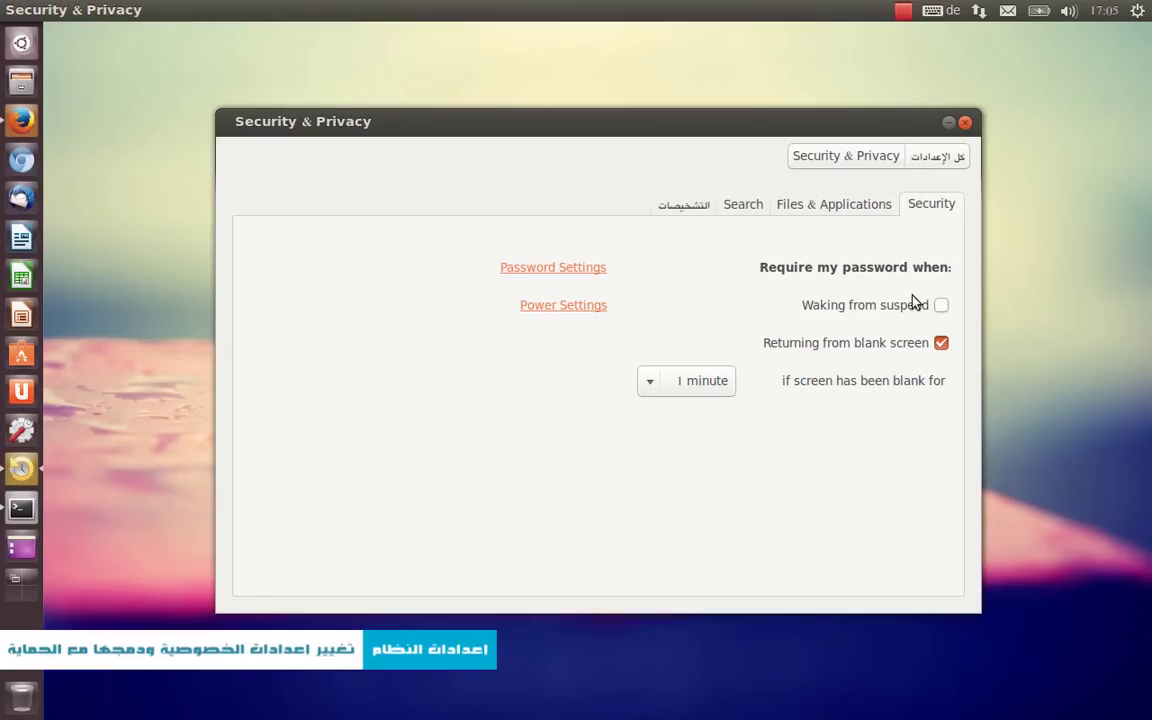
left_click(841, 204)
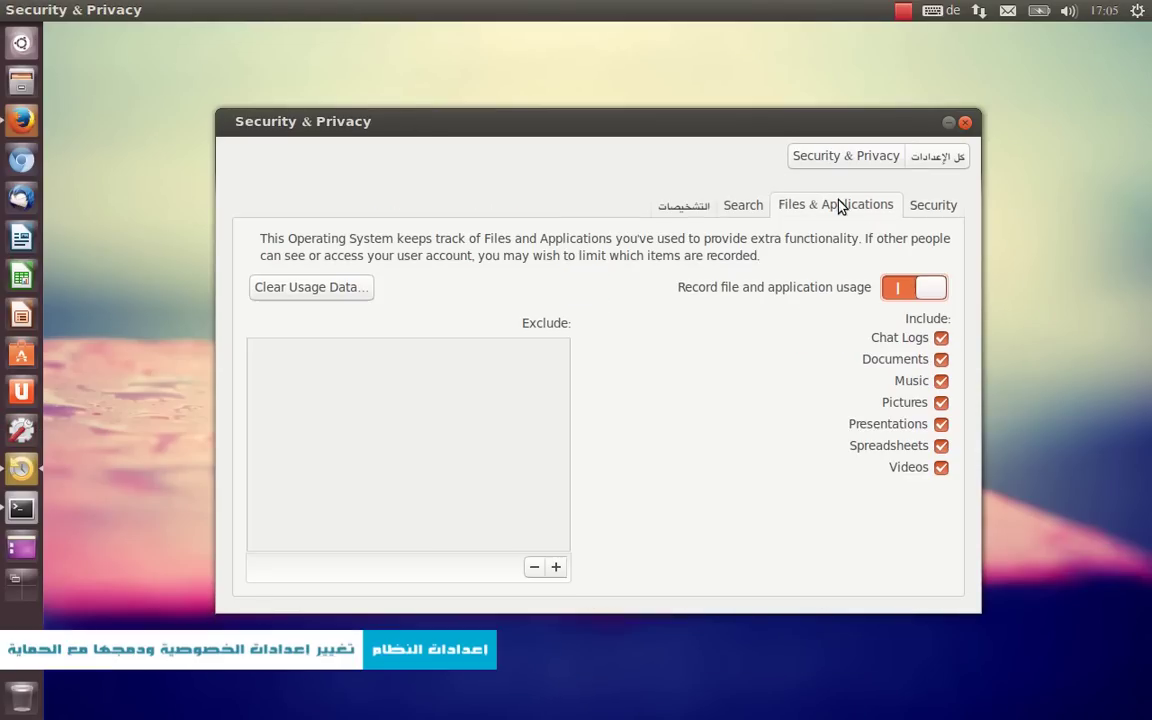
left_click(758, 207)
left_click(703, 210)
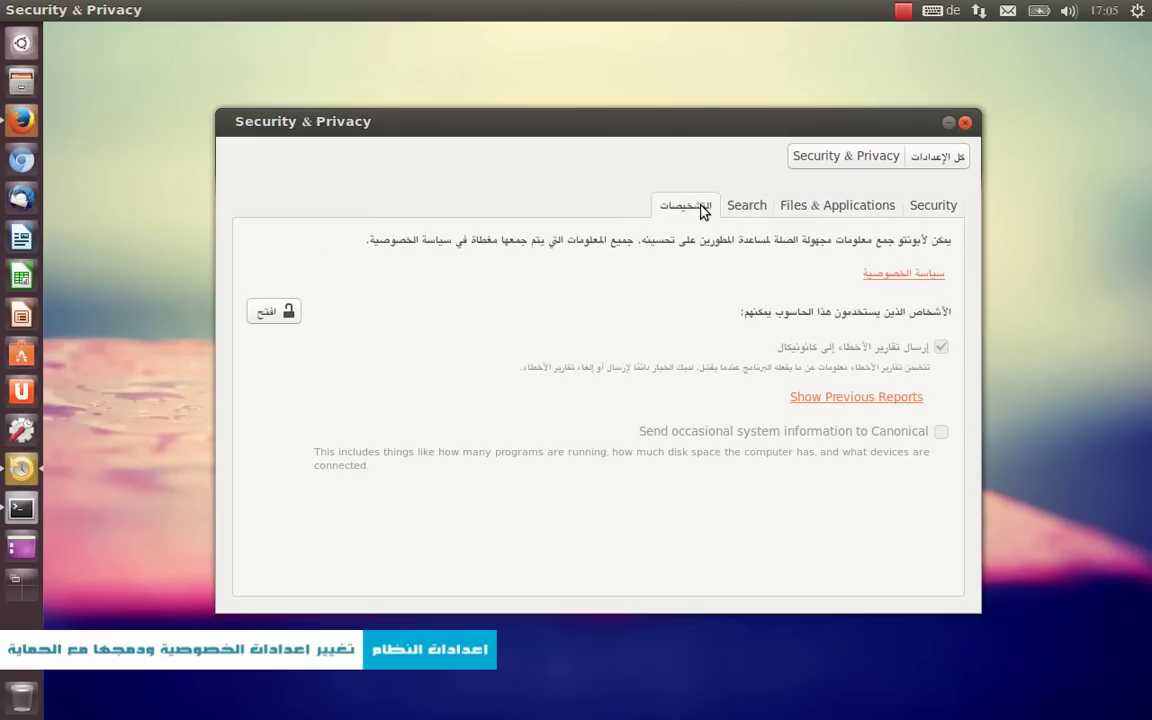
left_click(932, 205)
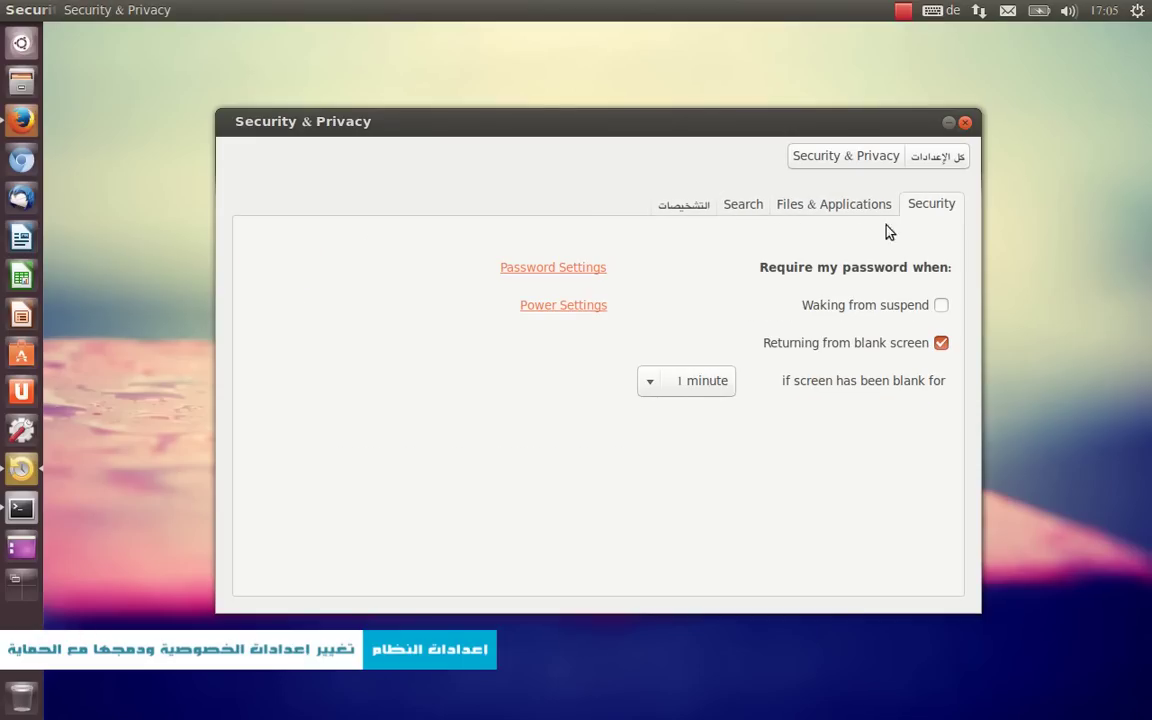
left_click(840, 205)
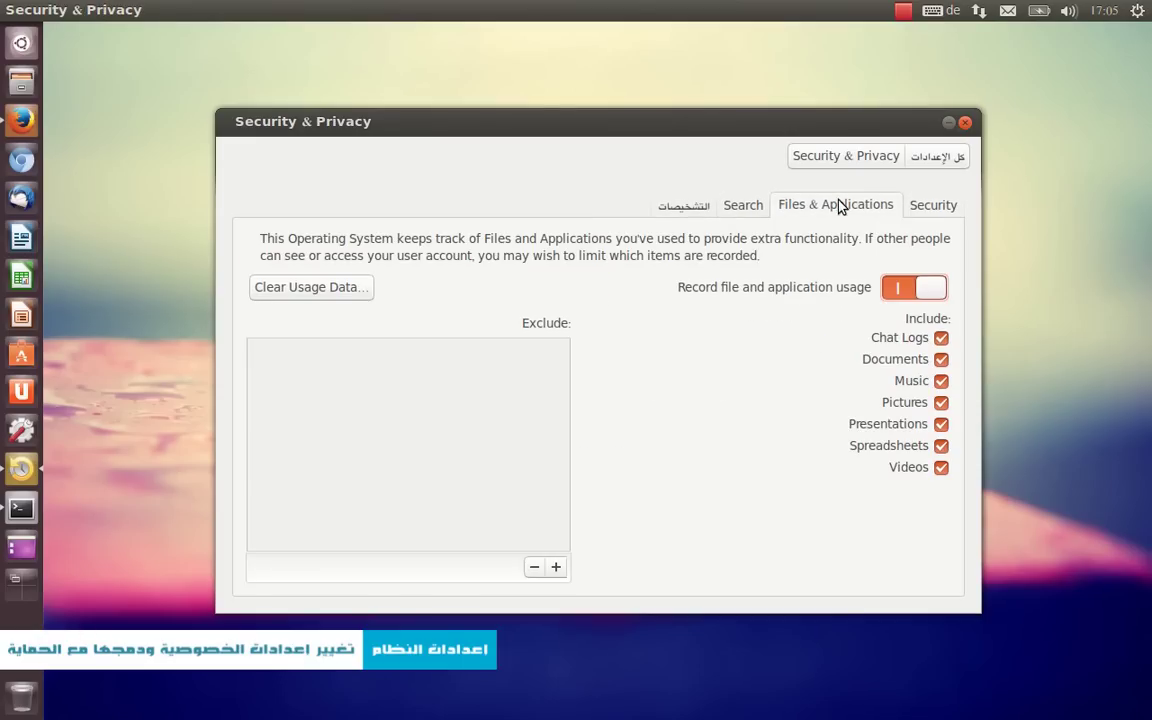
left_click(749, 205)
left_click(703, 211)
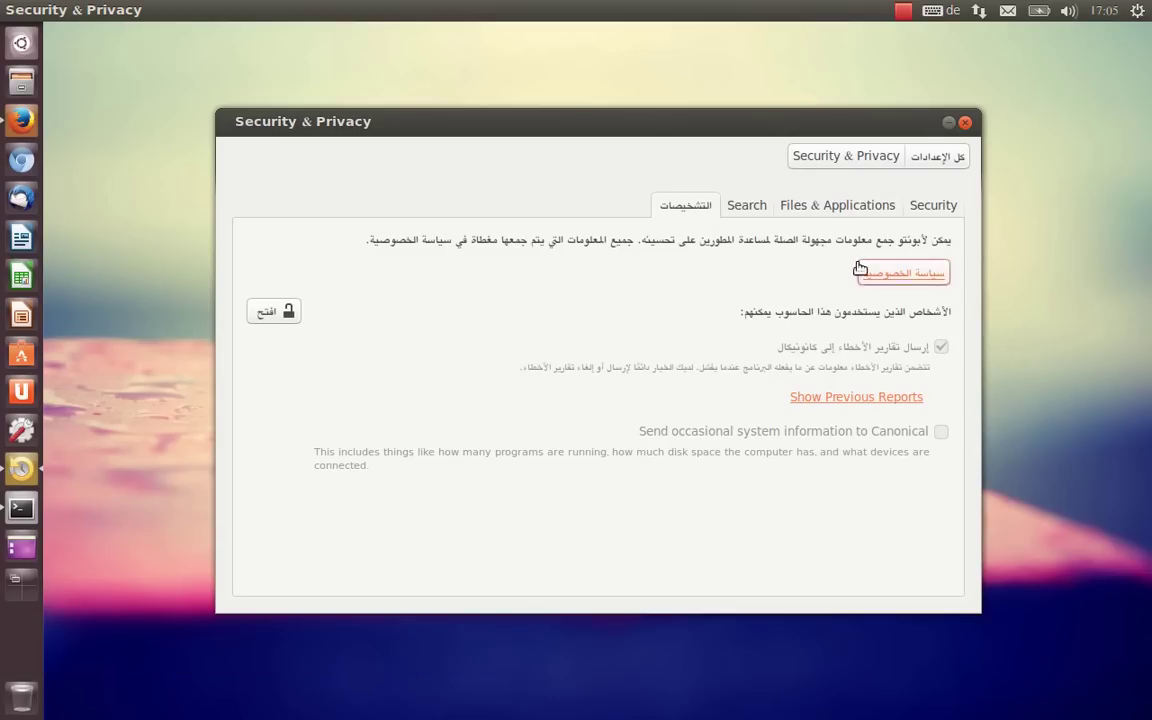
Return to all settings and view the general and default applications pages of the Details section.
left_click_drag(870, 117, 874, 80)
left_click(940, 117)
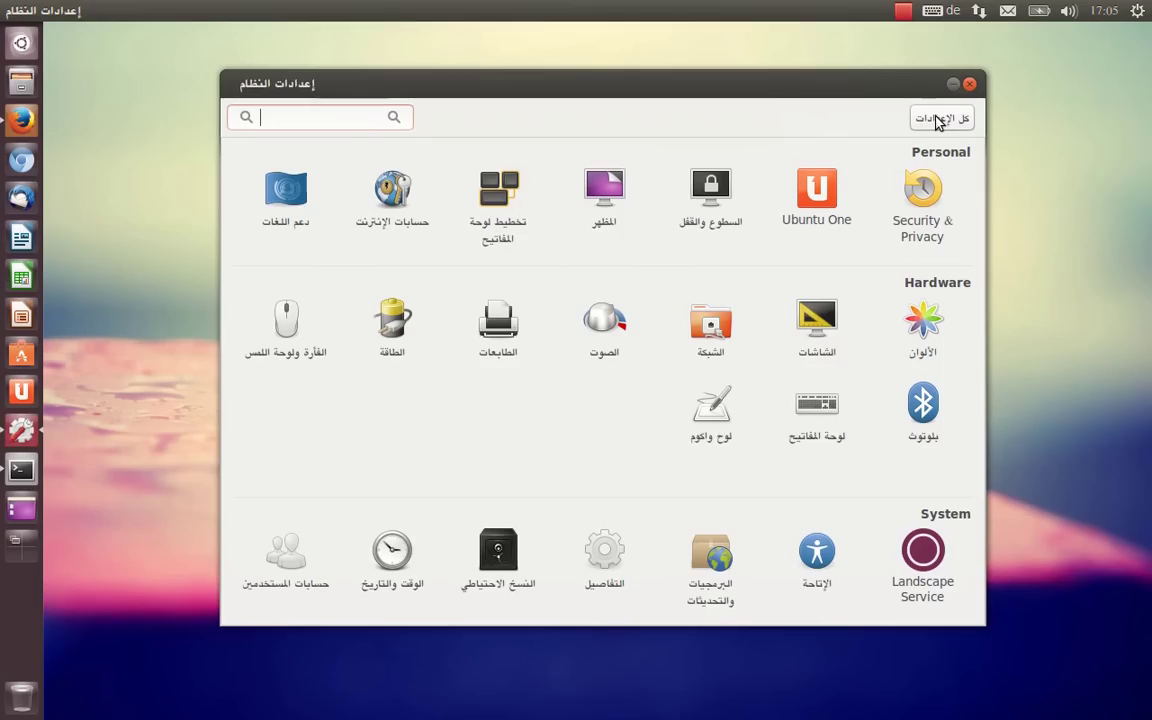
left_click(602, 556)
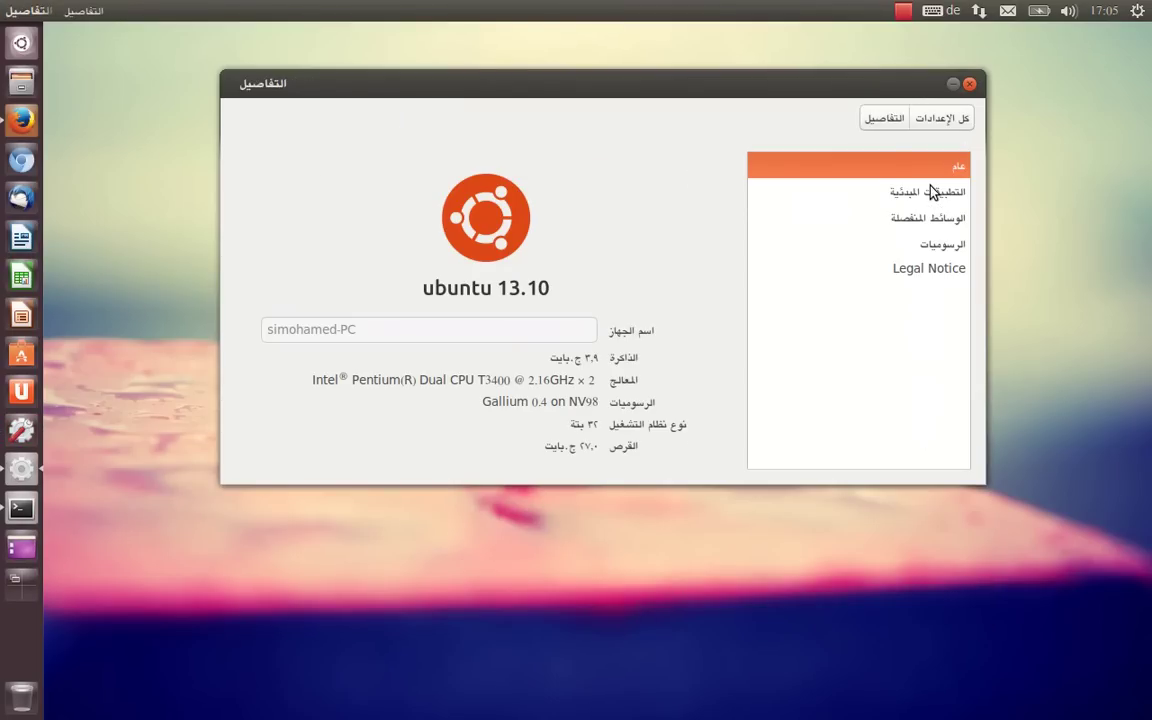
left_click(815, 200)
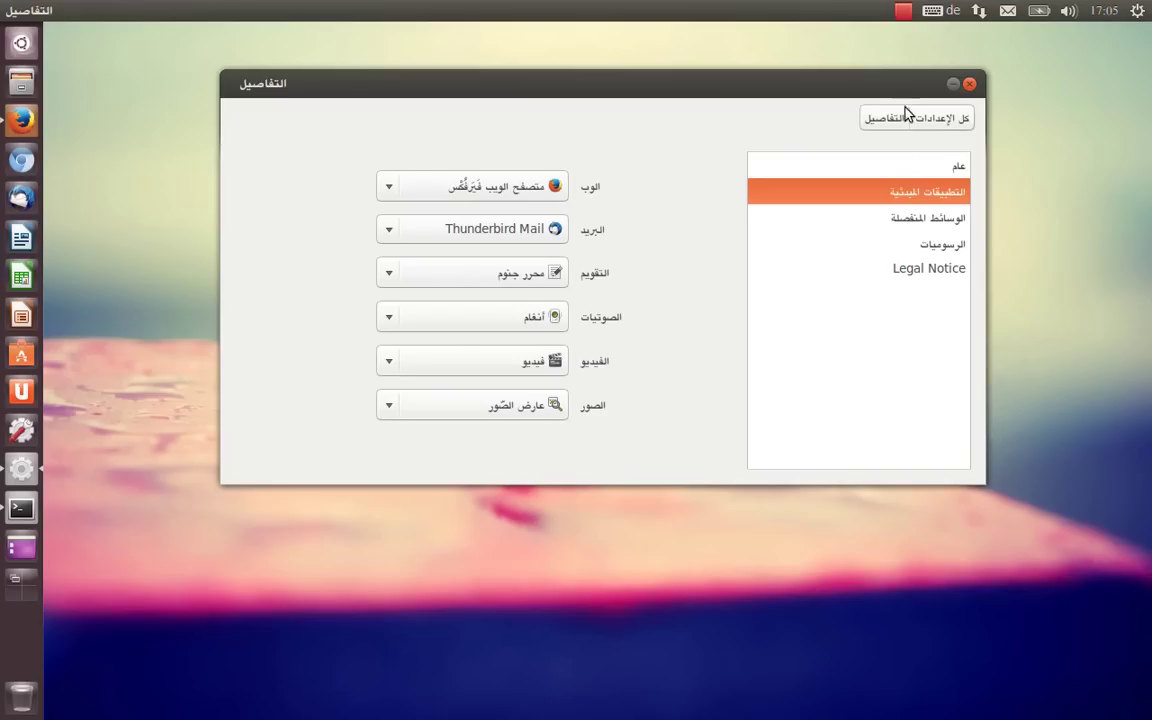
left_click_drag(854, 83, 876, 173)
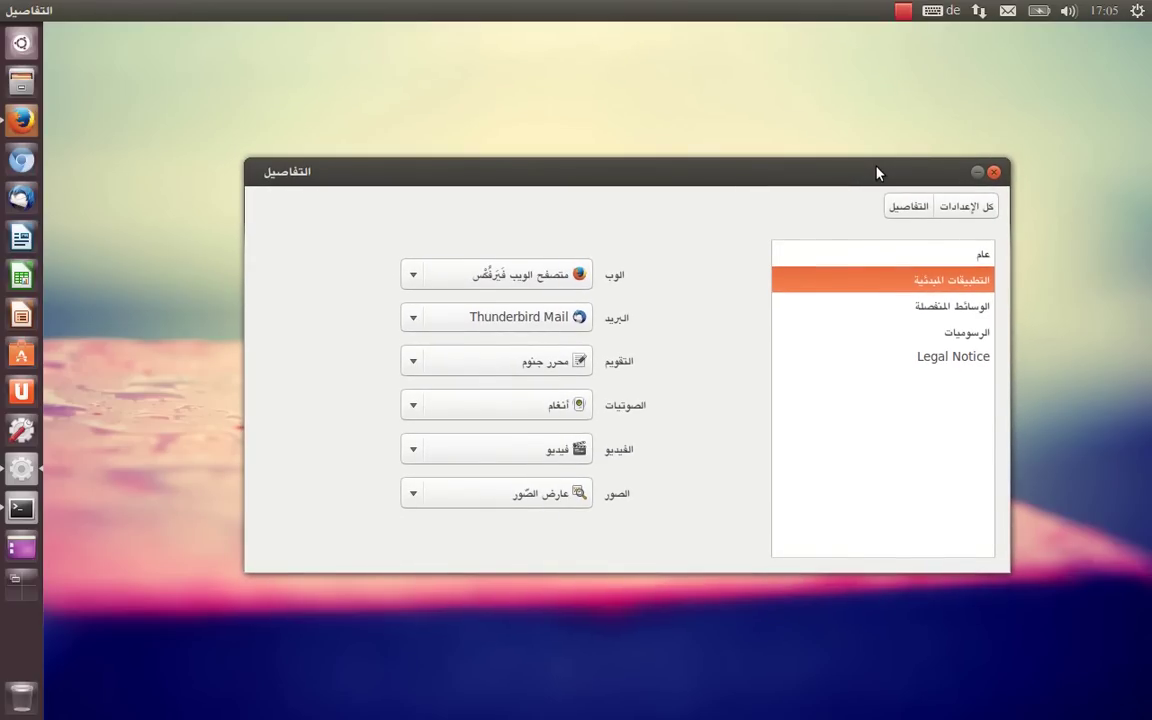
Open Files and its About dialog, highlight the version number, and close the dialog.
left_click(24, 84)
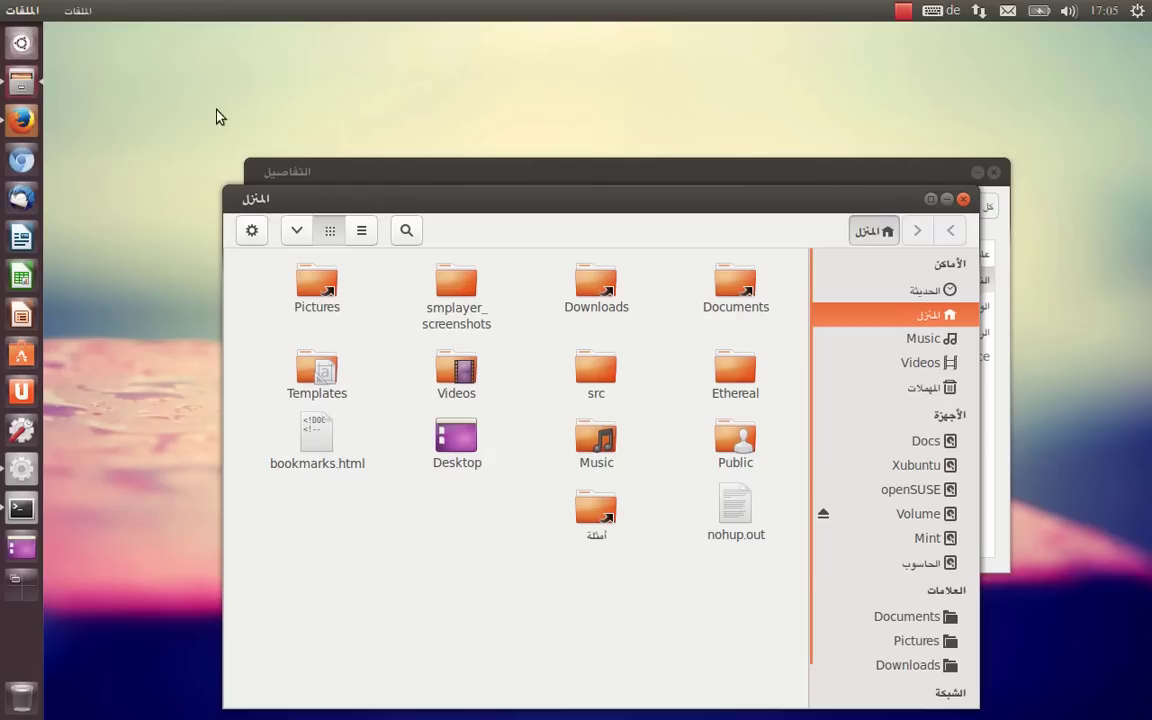
left_click(80, 12)
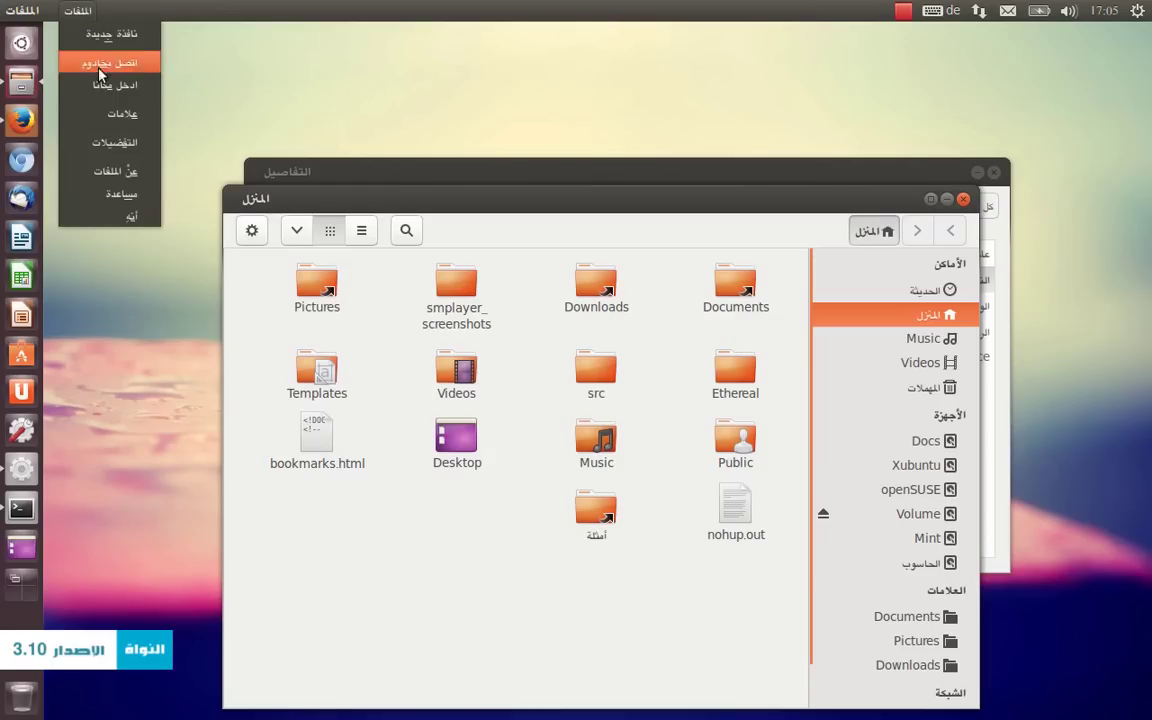
left_click(103, 172)
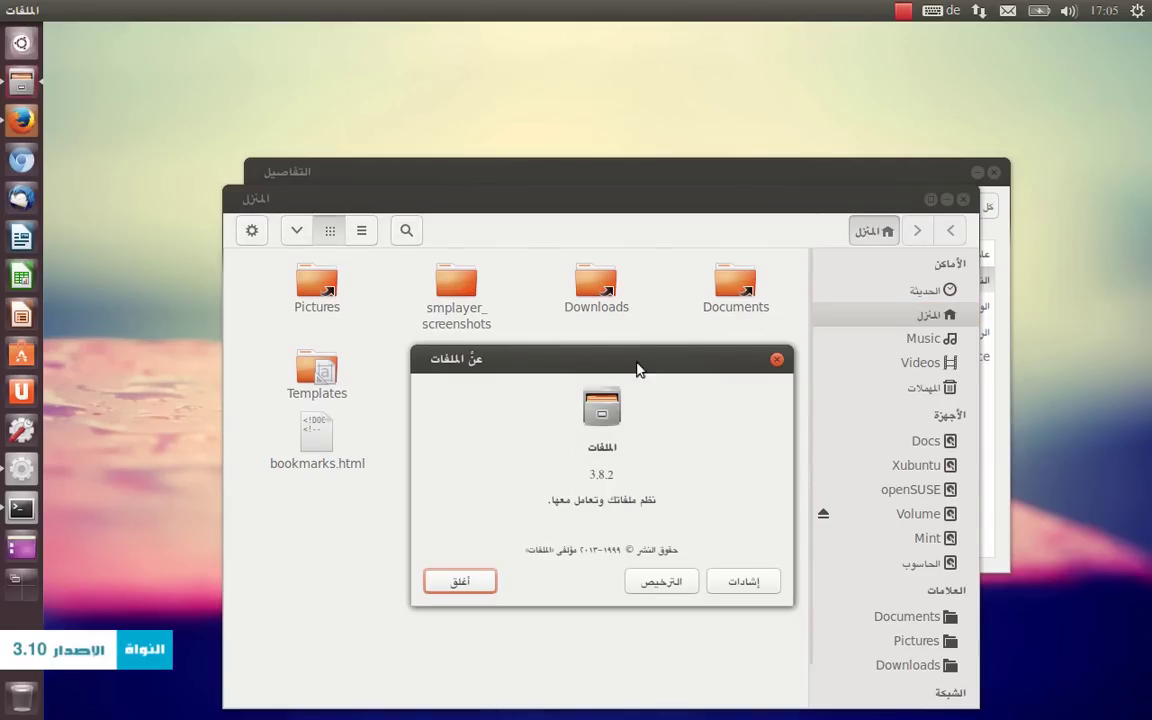
left_click_drag(663, 358, 665, 190)
left_click_drag(622, 306, 578, 332)
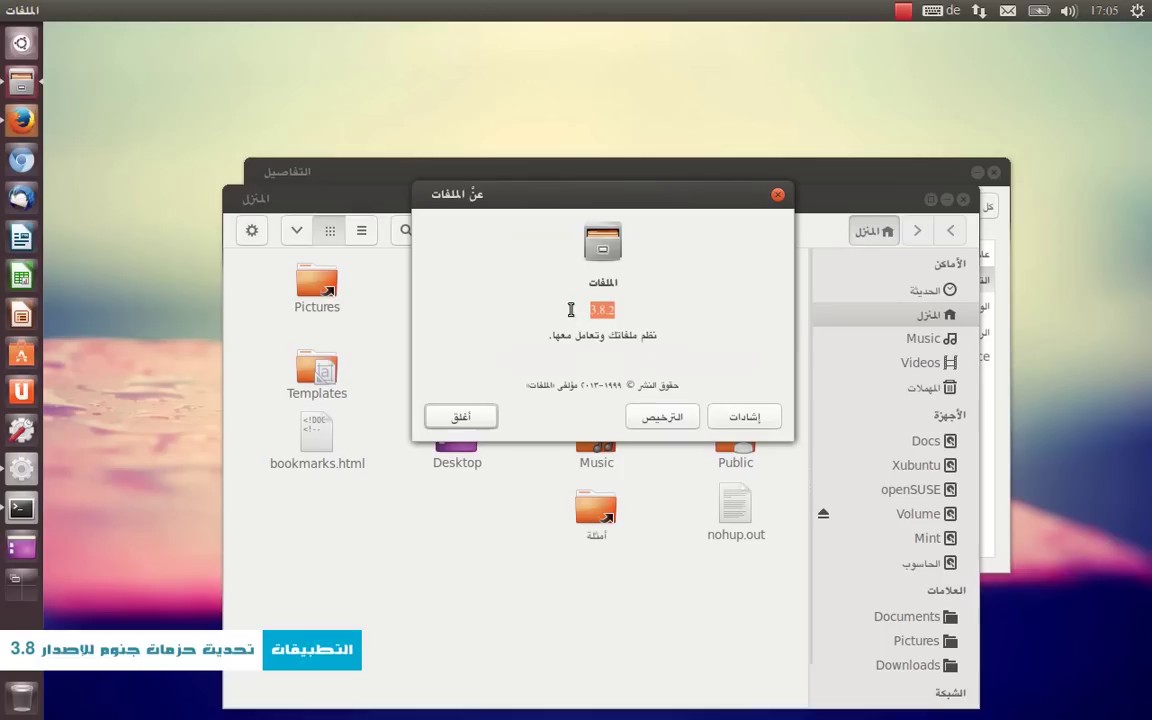
left_click(461, 416)
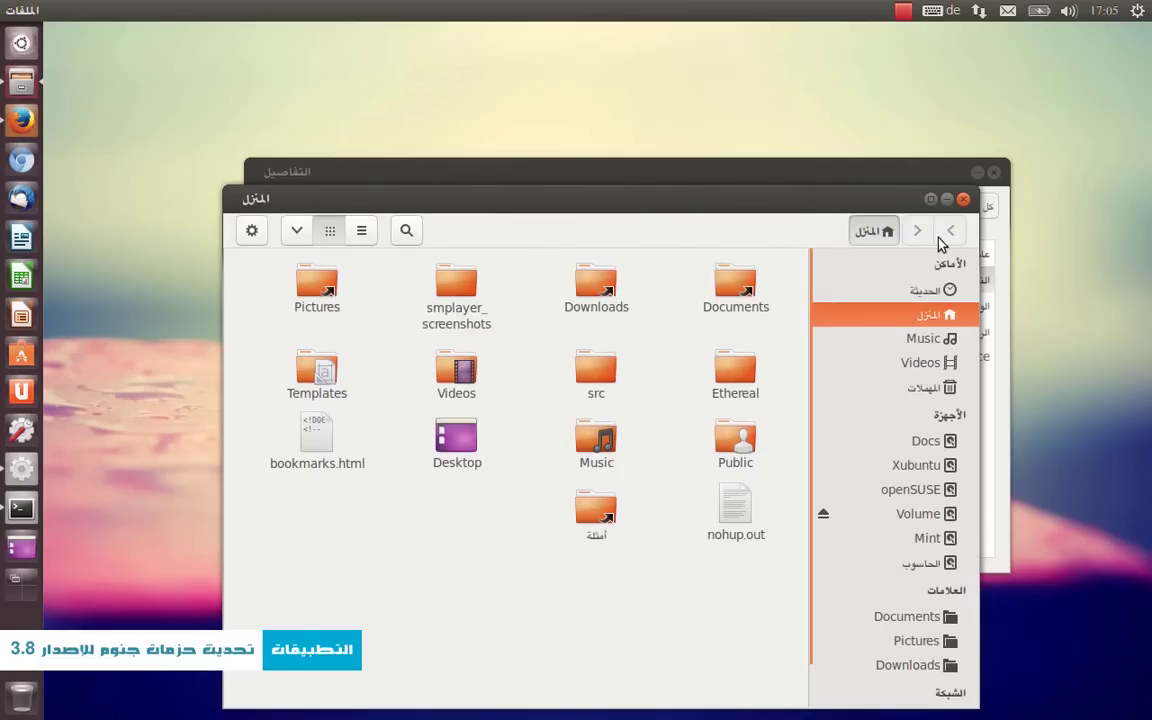